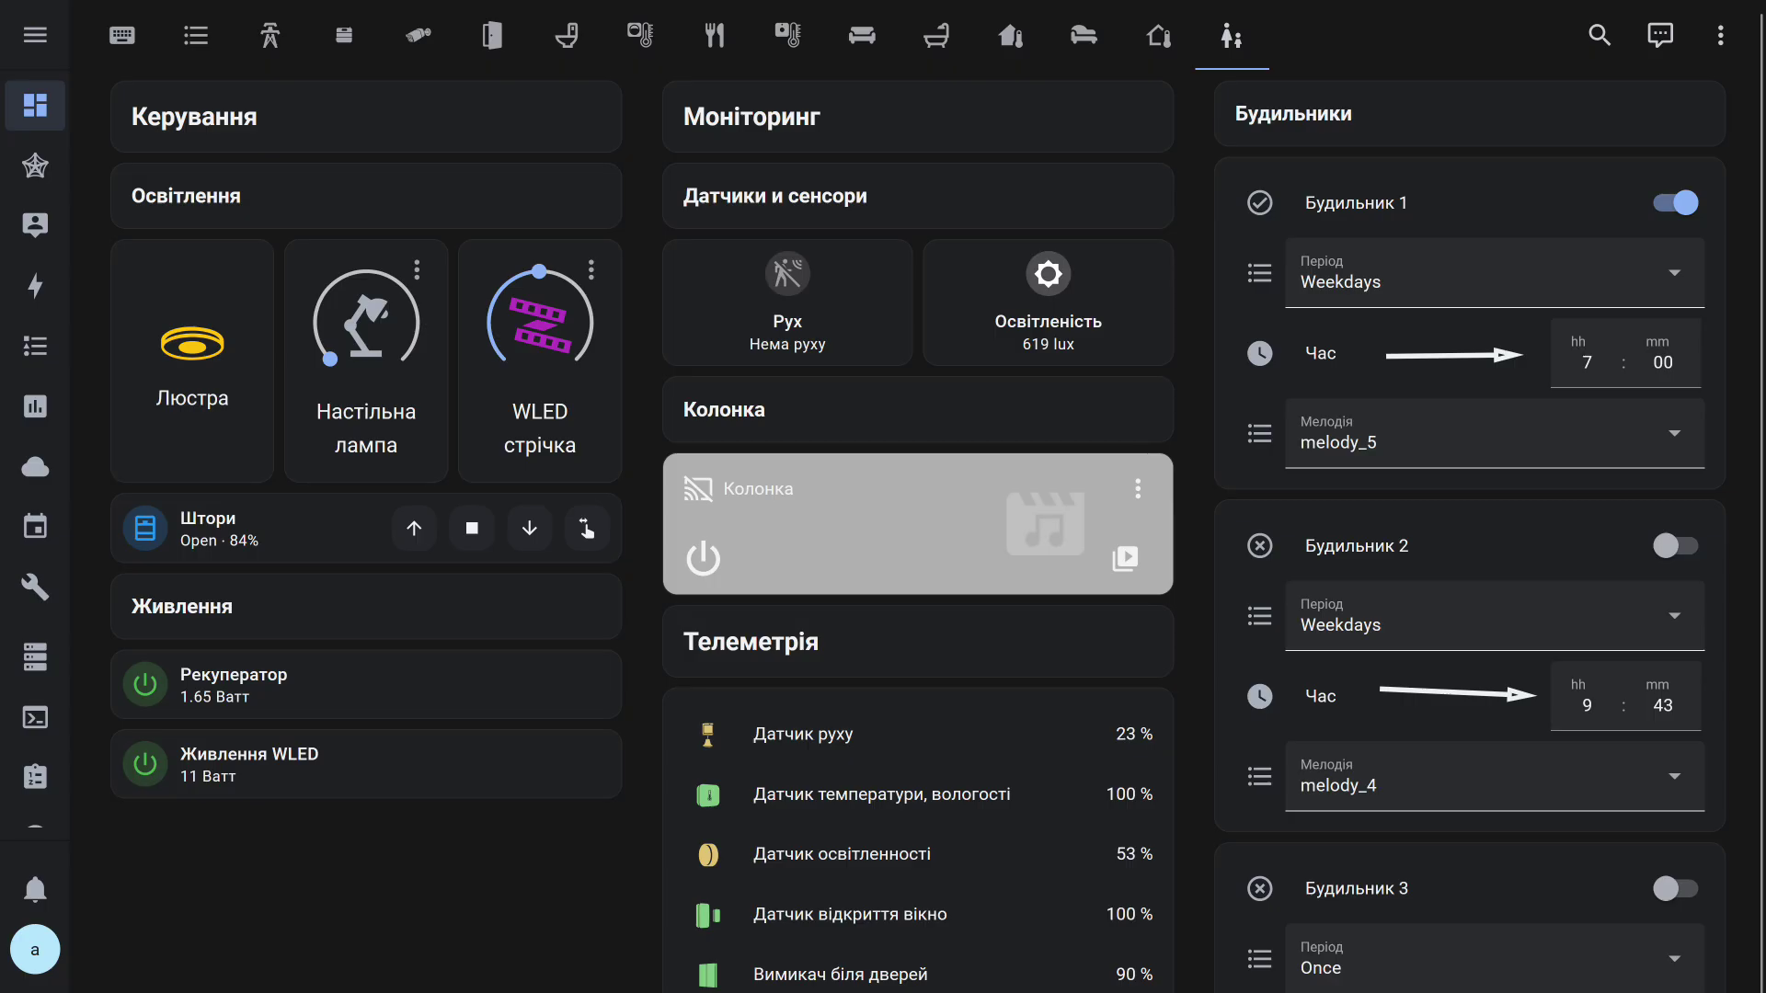
Open Alarm 1's Мелодія dropdown to list melody_1 through melody_5
left_click(1490, 433)
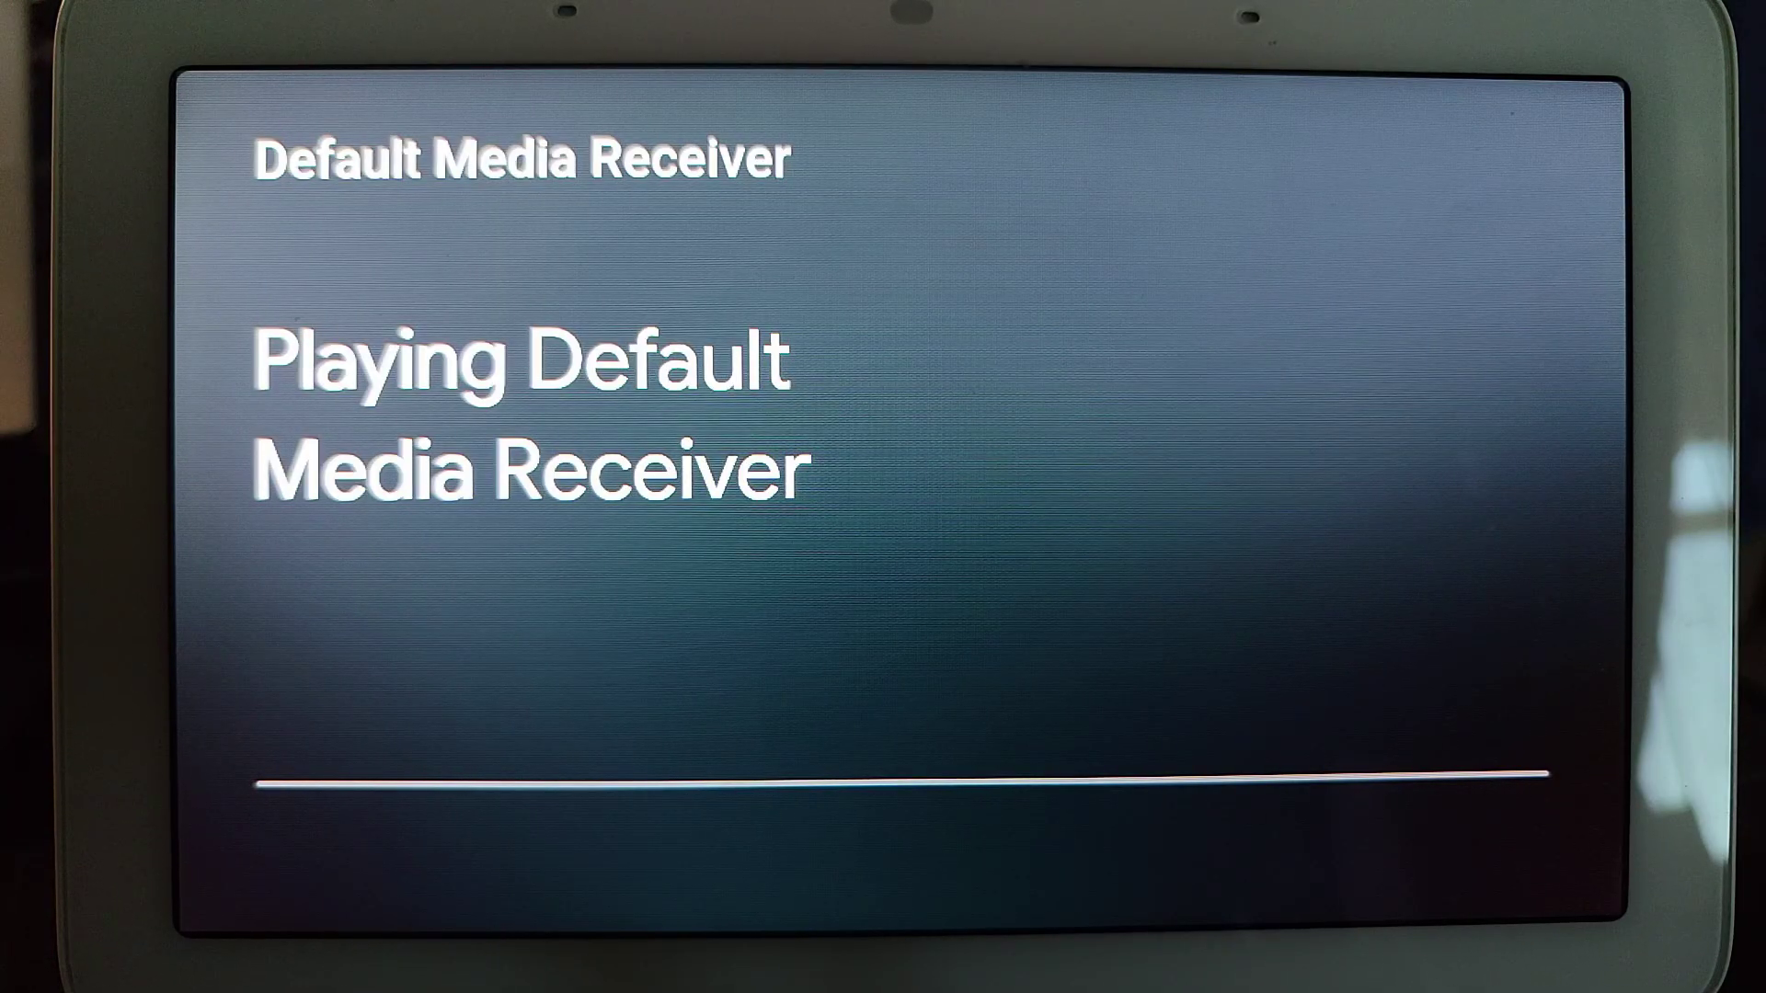
Check the Nest Hub's current volume, then raise it from 3 to 4
key("XF86AudioLowerVolume")
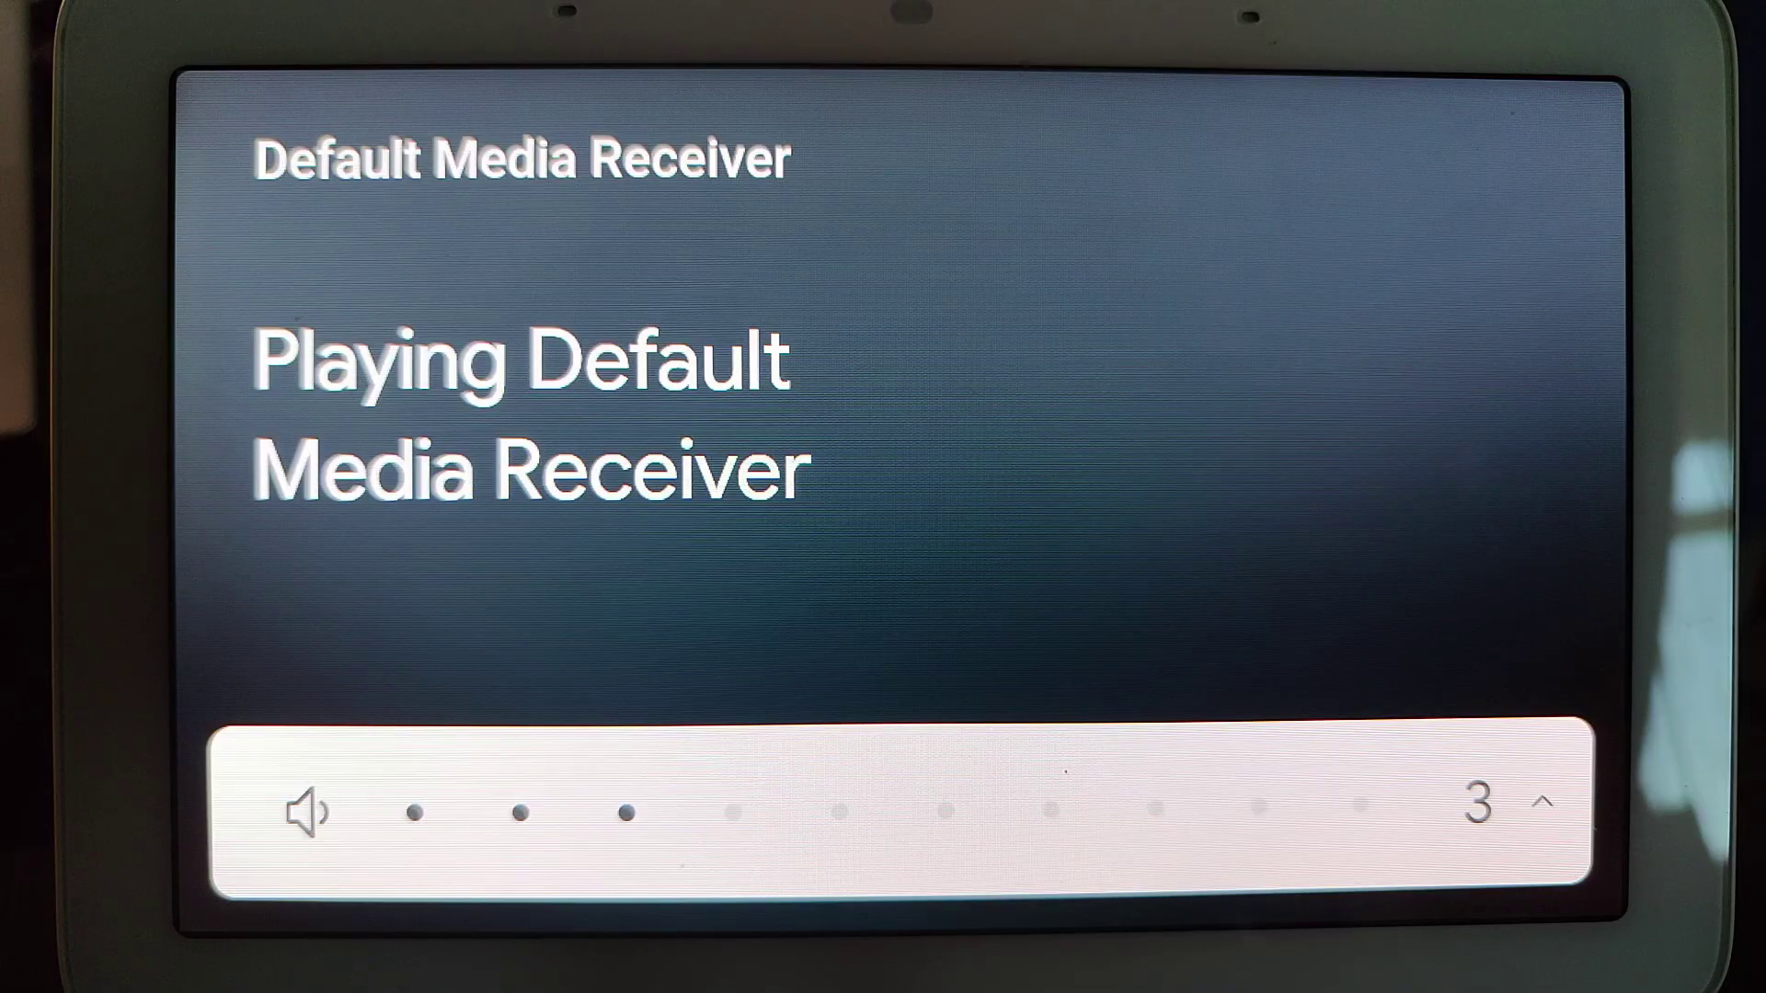
key("XF86AudioRaiseVolume")
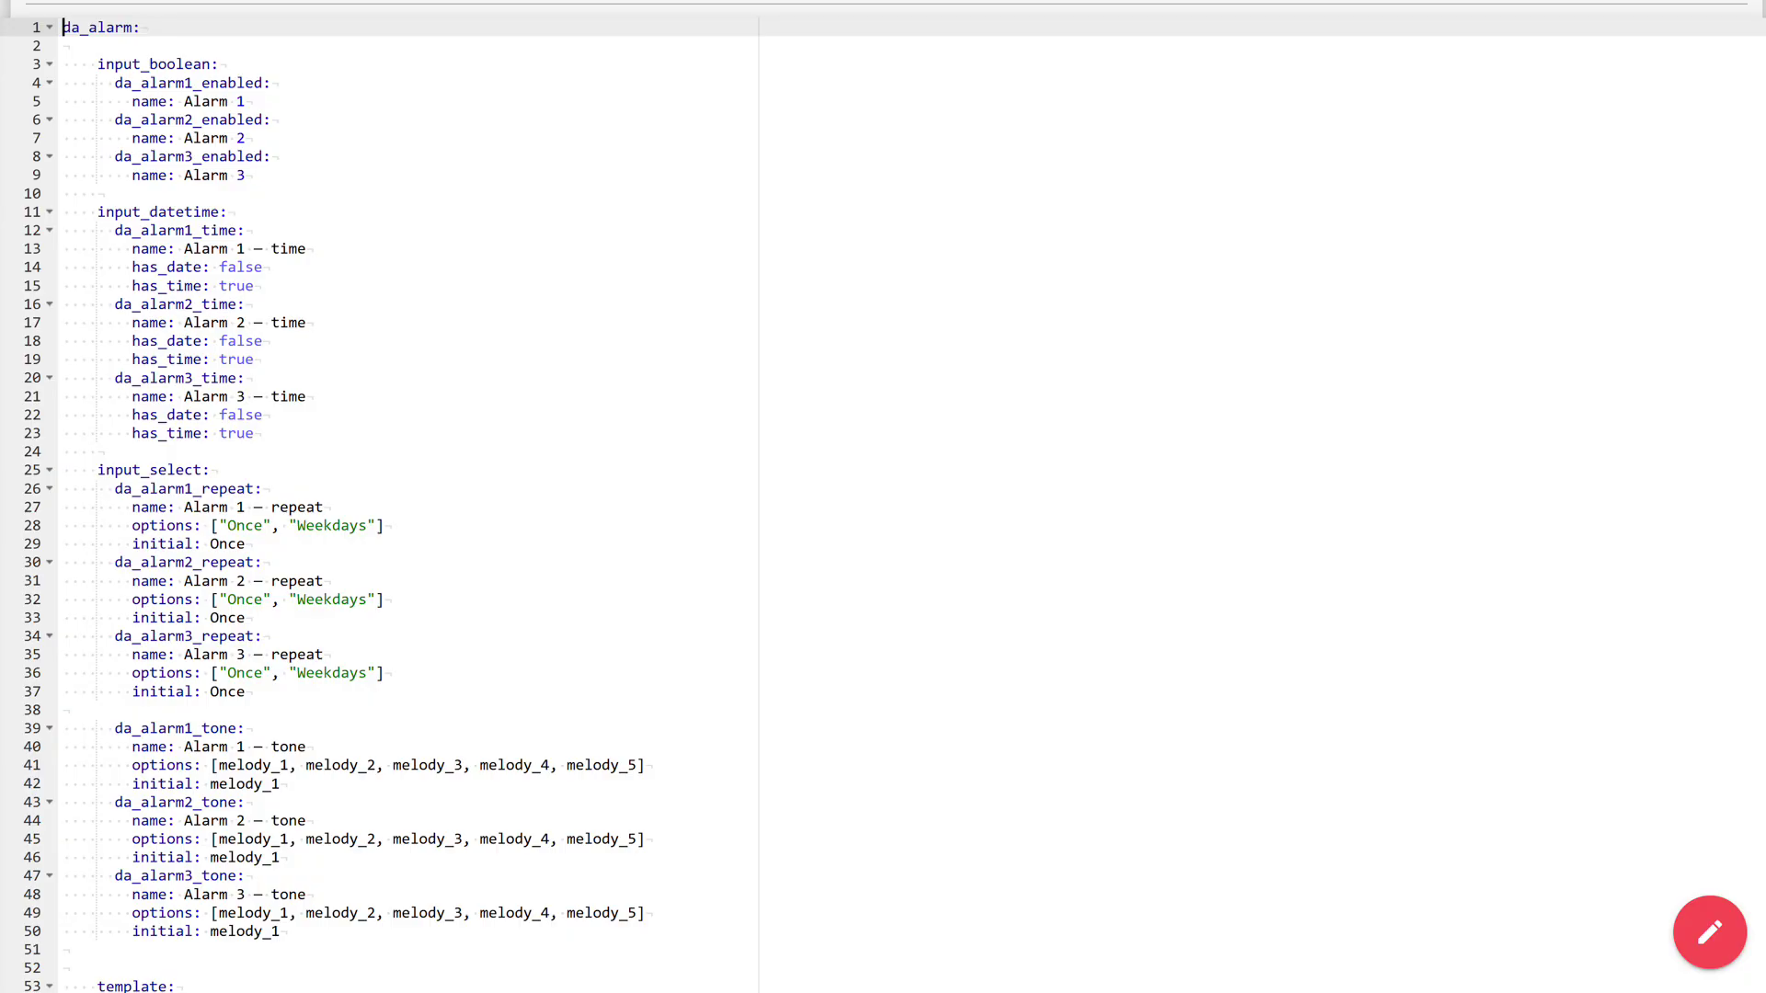
Highlight the da_alarm package's alarm switch, time, repeat and tone definitions in turn
left_click_drag(63, 63, 245, 175)
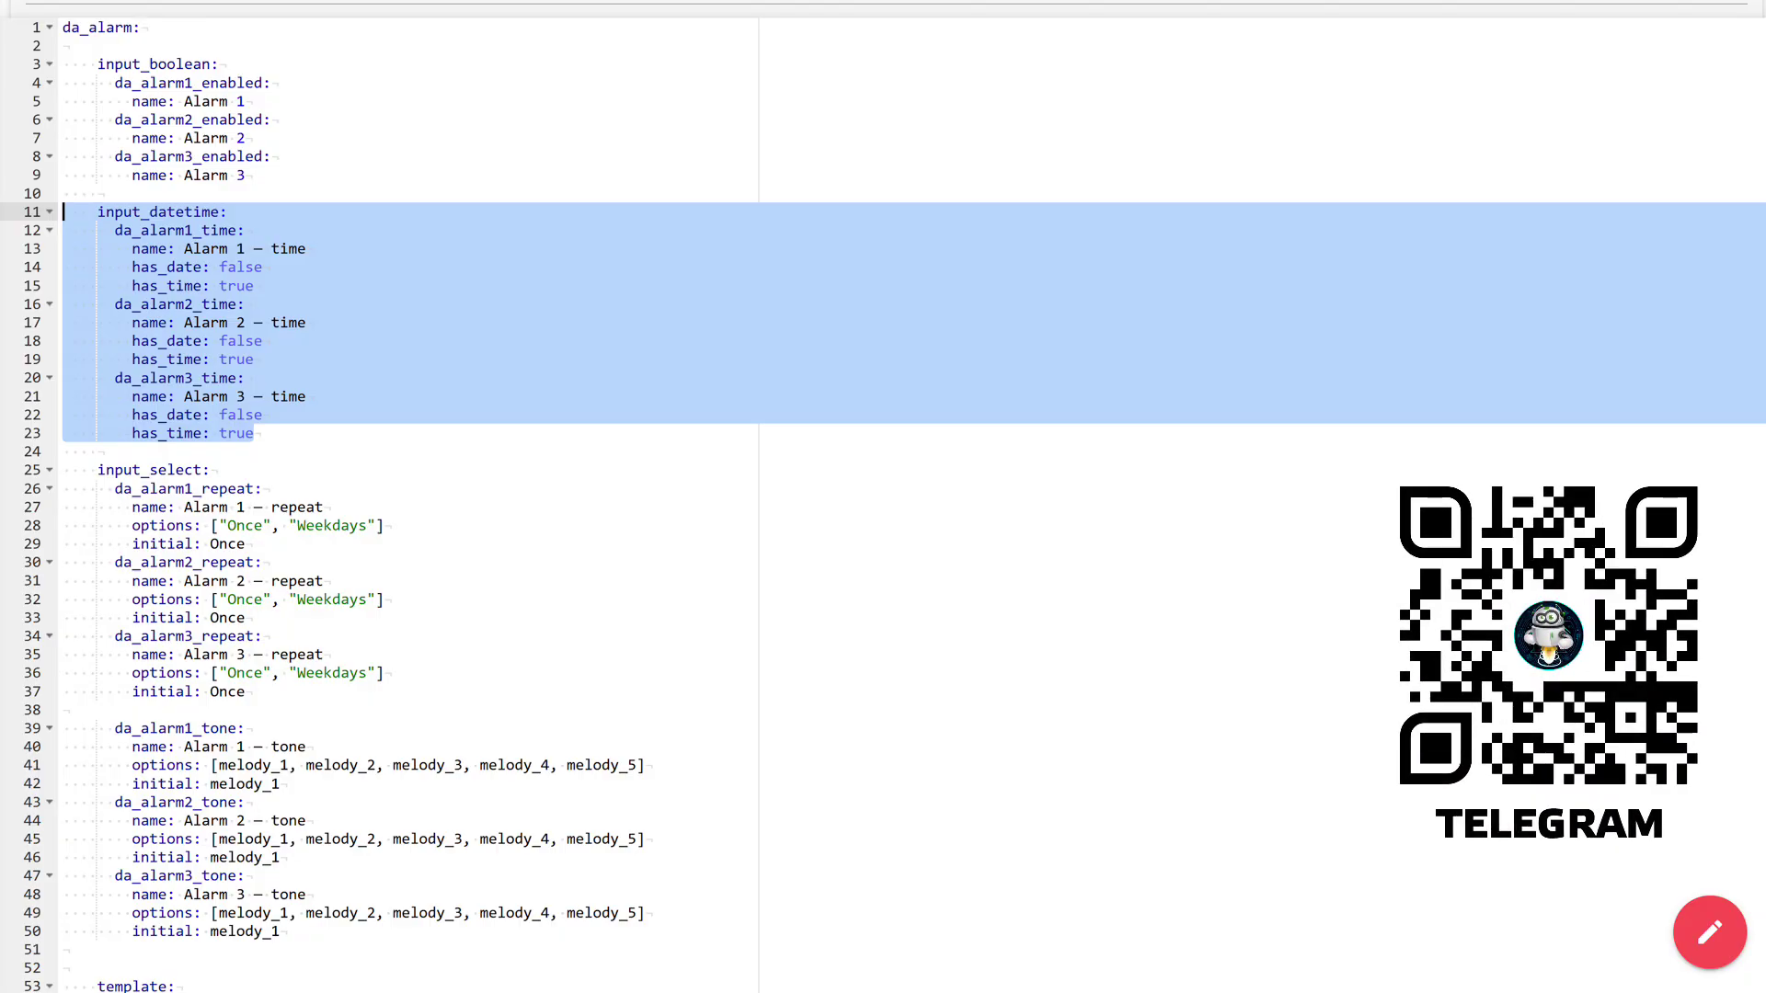
left_click_drag(63, 470, 245, 691)
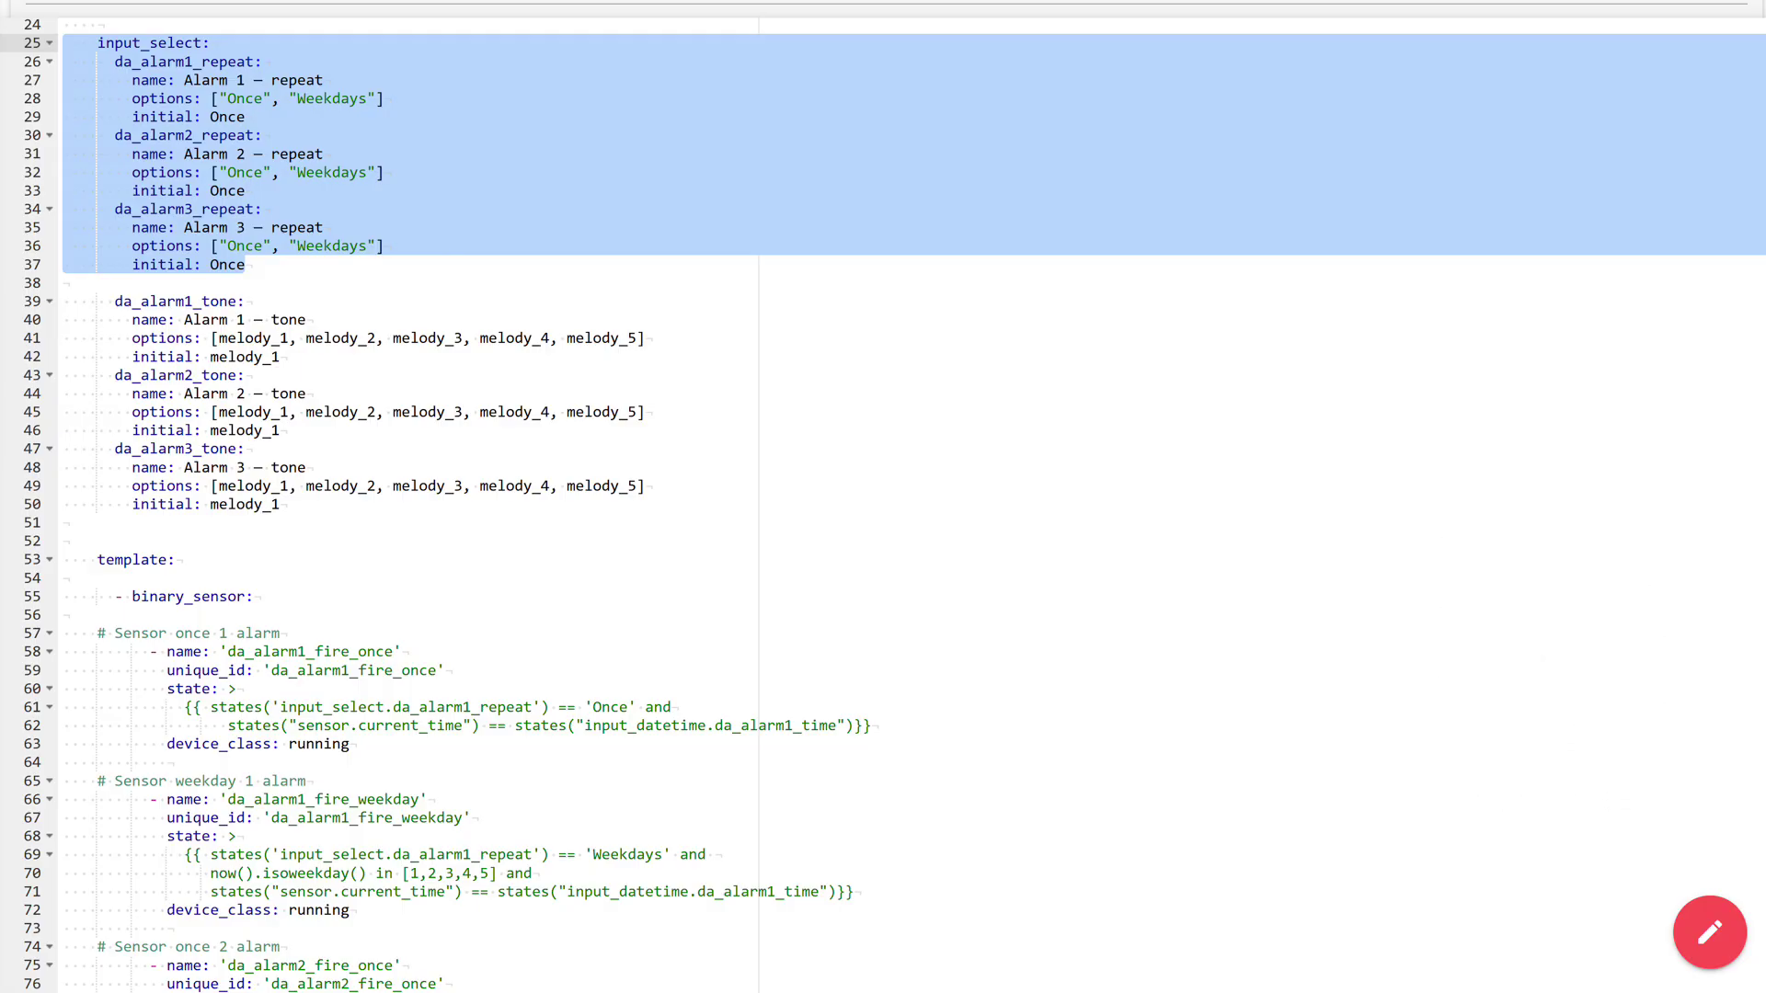
left_click_drag(280, 504, 63, 300)
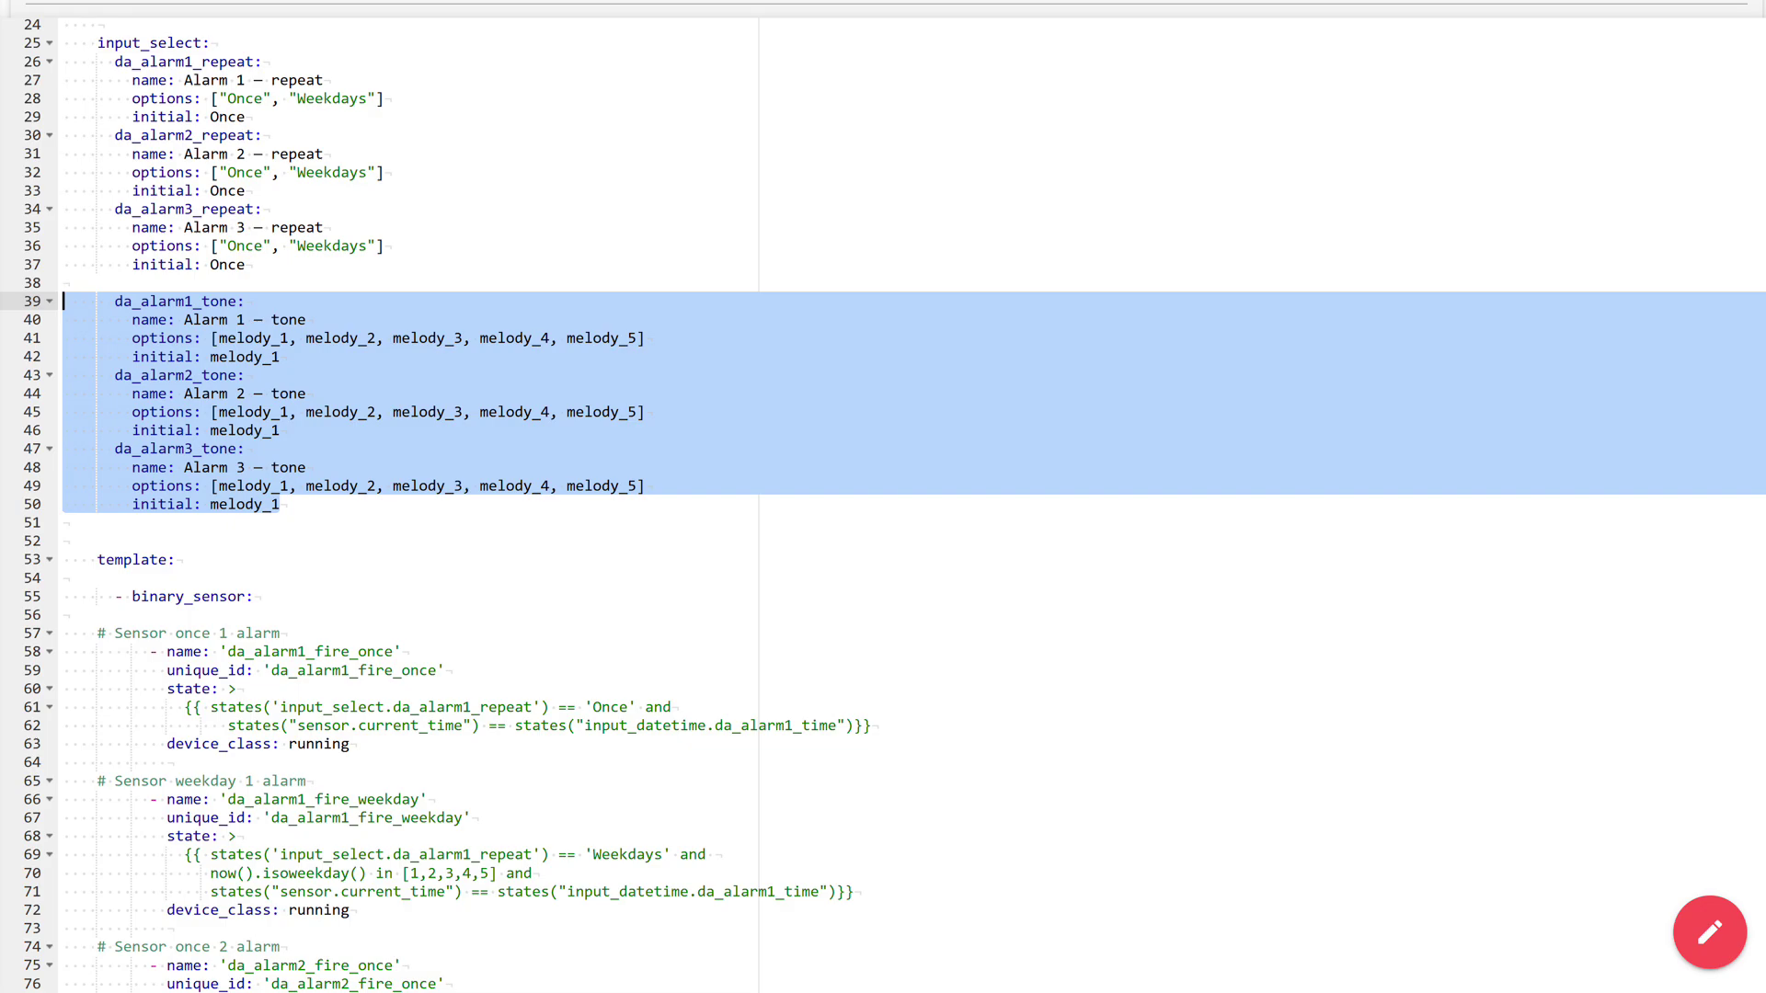
scroll(883, 497, "down", 9)
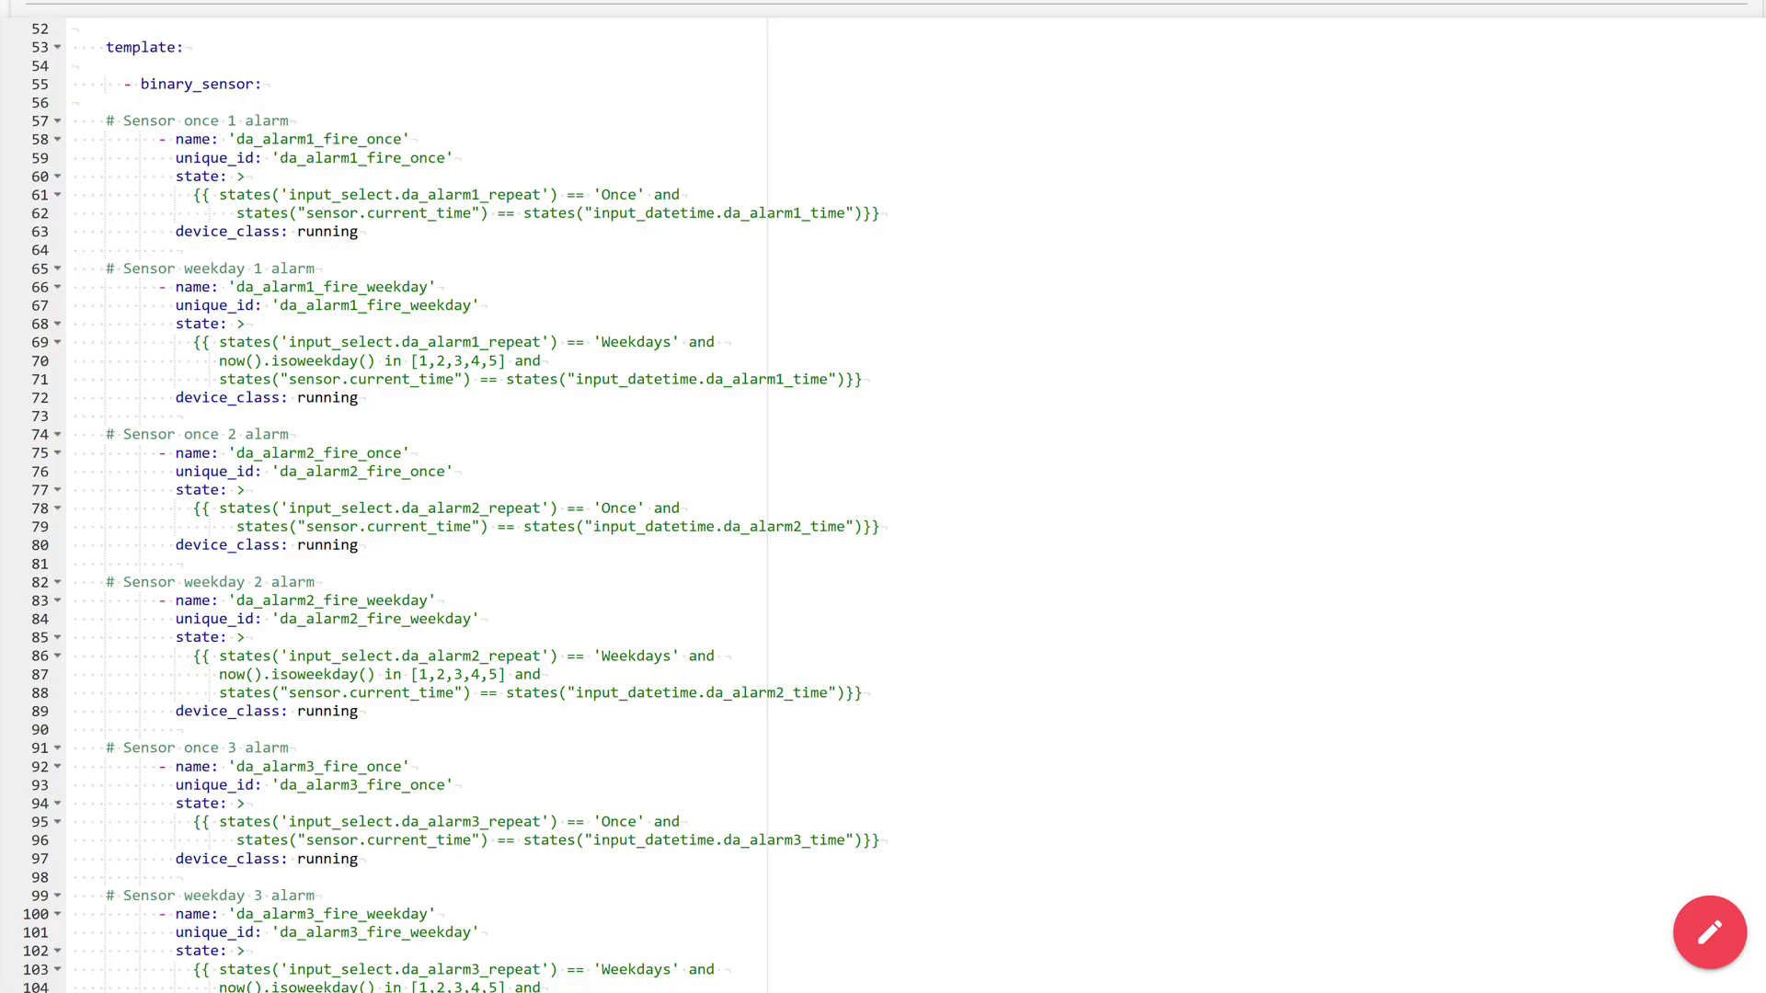
Highlight Sensor once 1 with its Once and time-match conditions, then Sensor weekday 1
key("shift+Up")
key("shift+Up")
key("shift+Up")
key("shift+Up")
key("shift+Up")
key("shift+Up")
key("shift+Home")
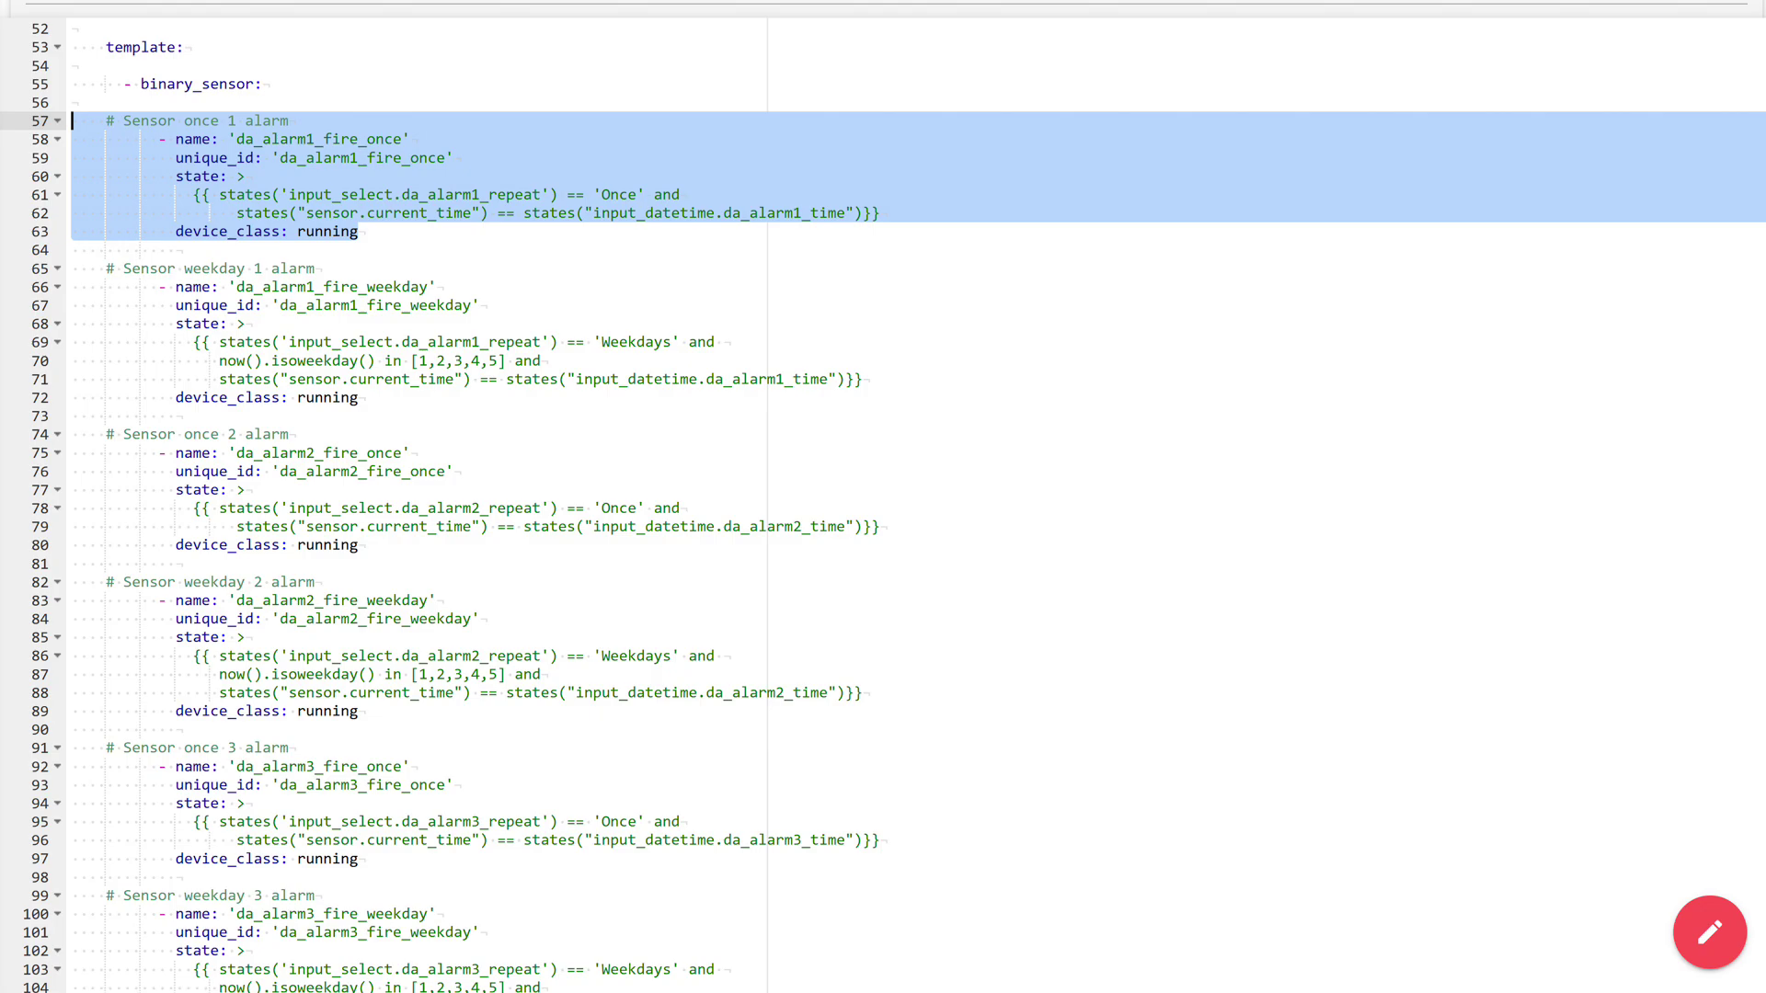
left_click_drag(219, 194, 645, 194)
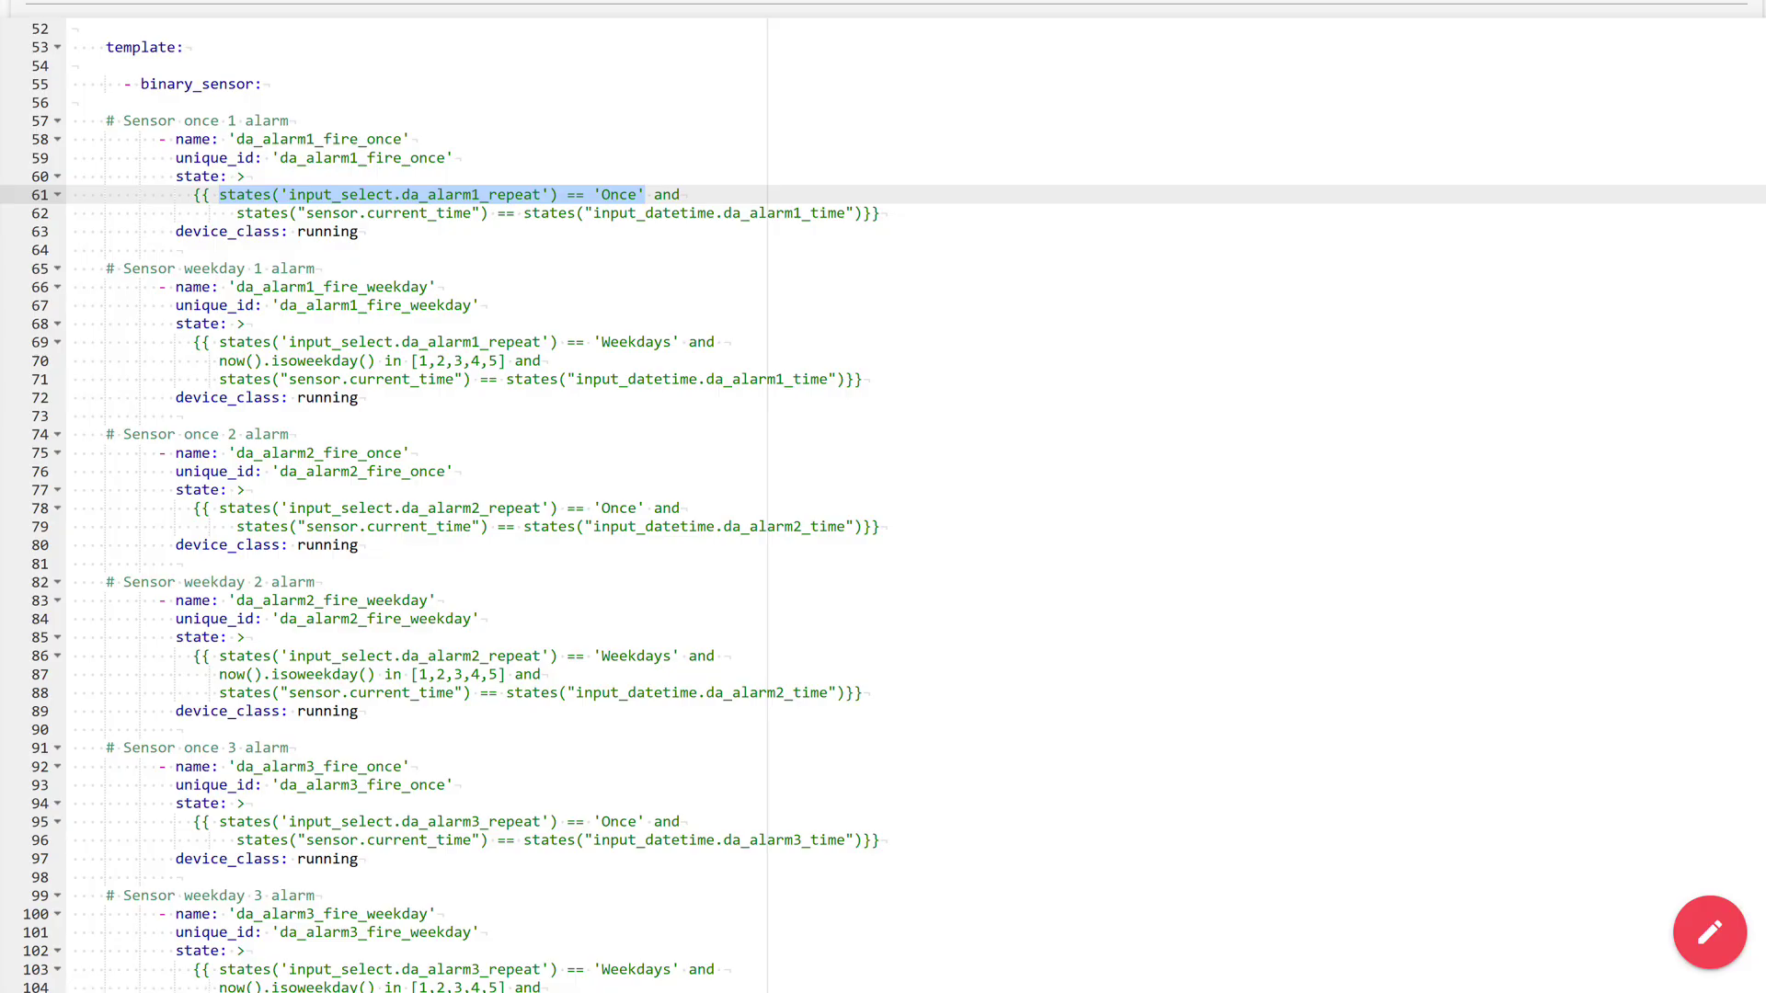
left_click_drag(237, 212, 861, 212)
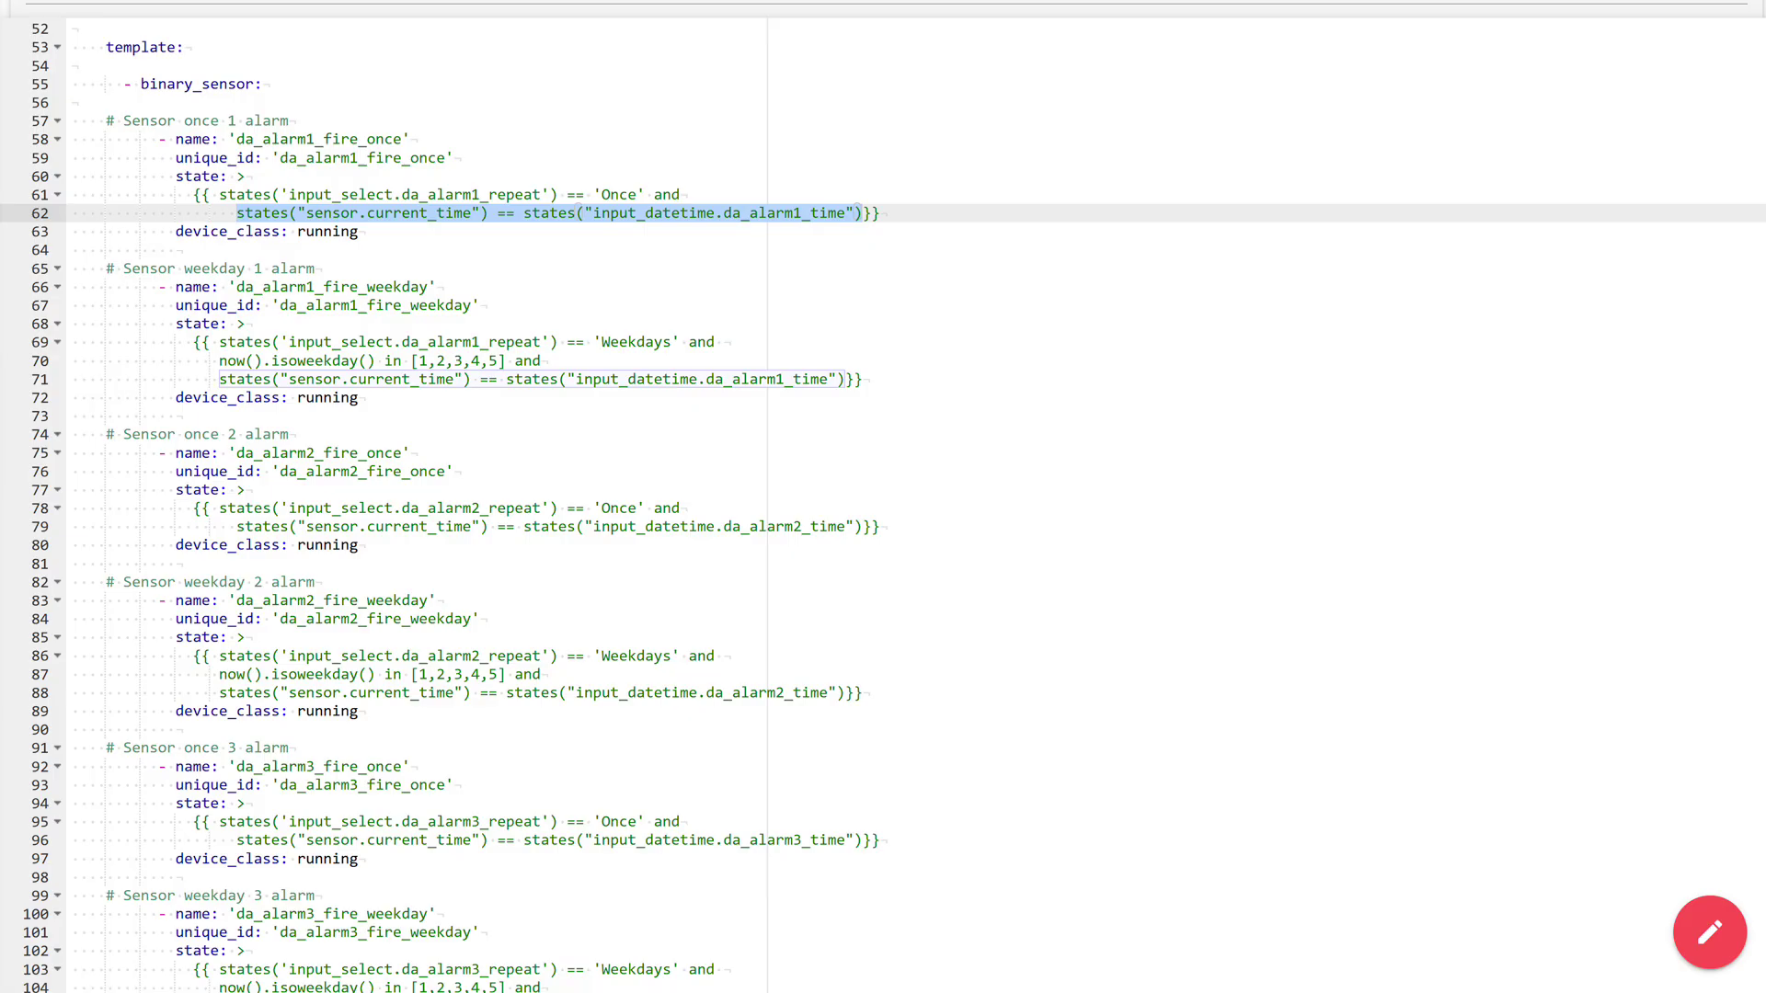
left_click_drag(359, 397, 72, 268)
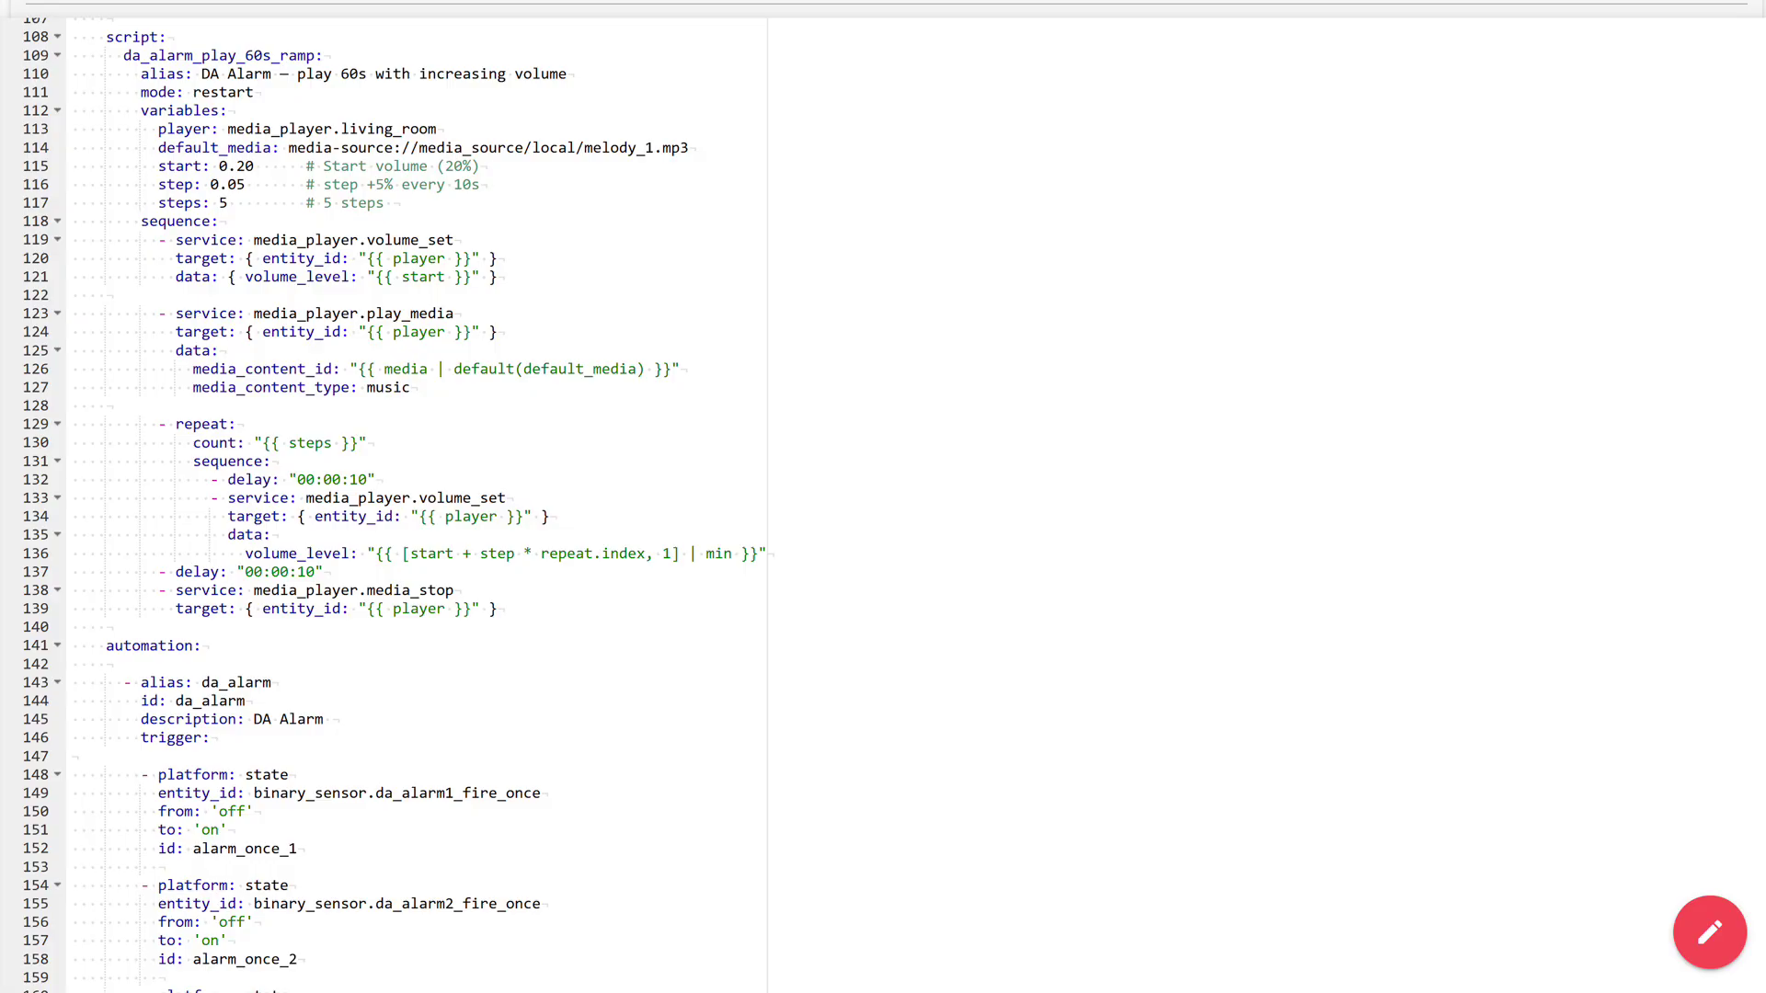
key("shift+Up")
key("shift+Up")
key("shift+Up")
key("shift+Up")
key("shift+Up")
key("shift+Home")
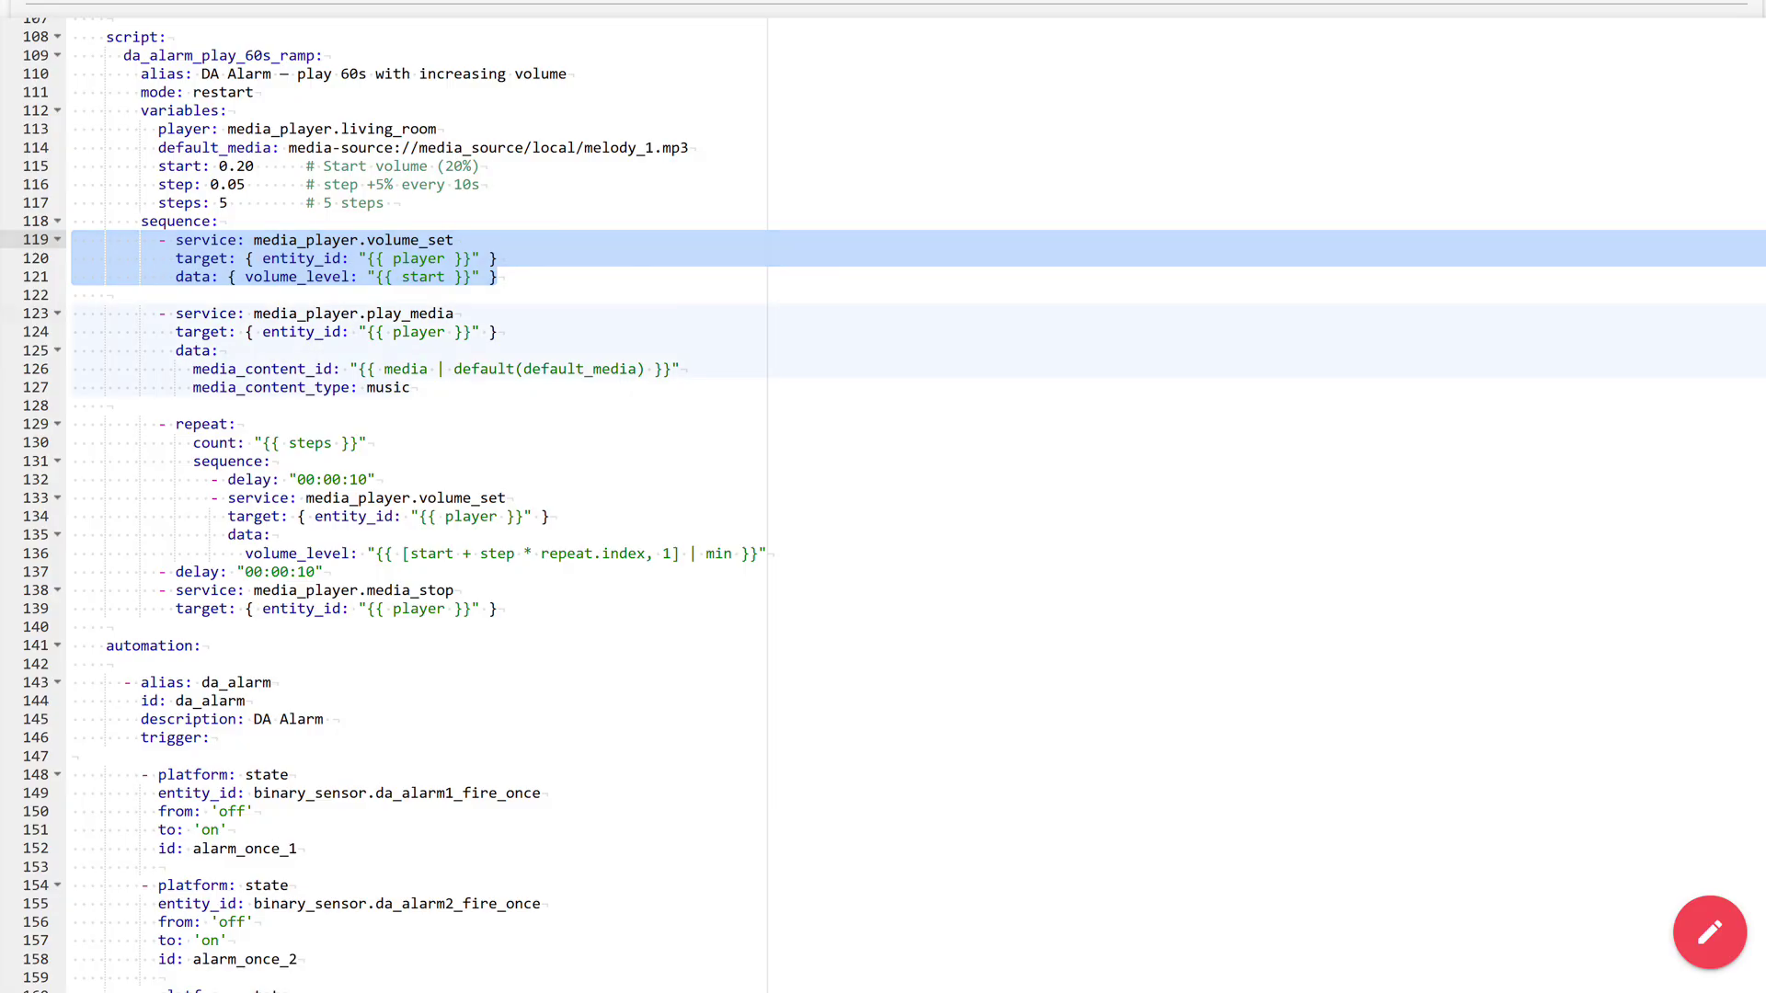
left_click_drag(72, 313, 411, 387)
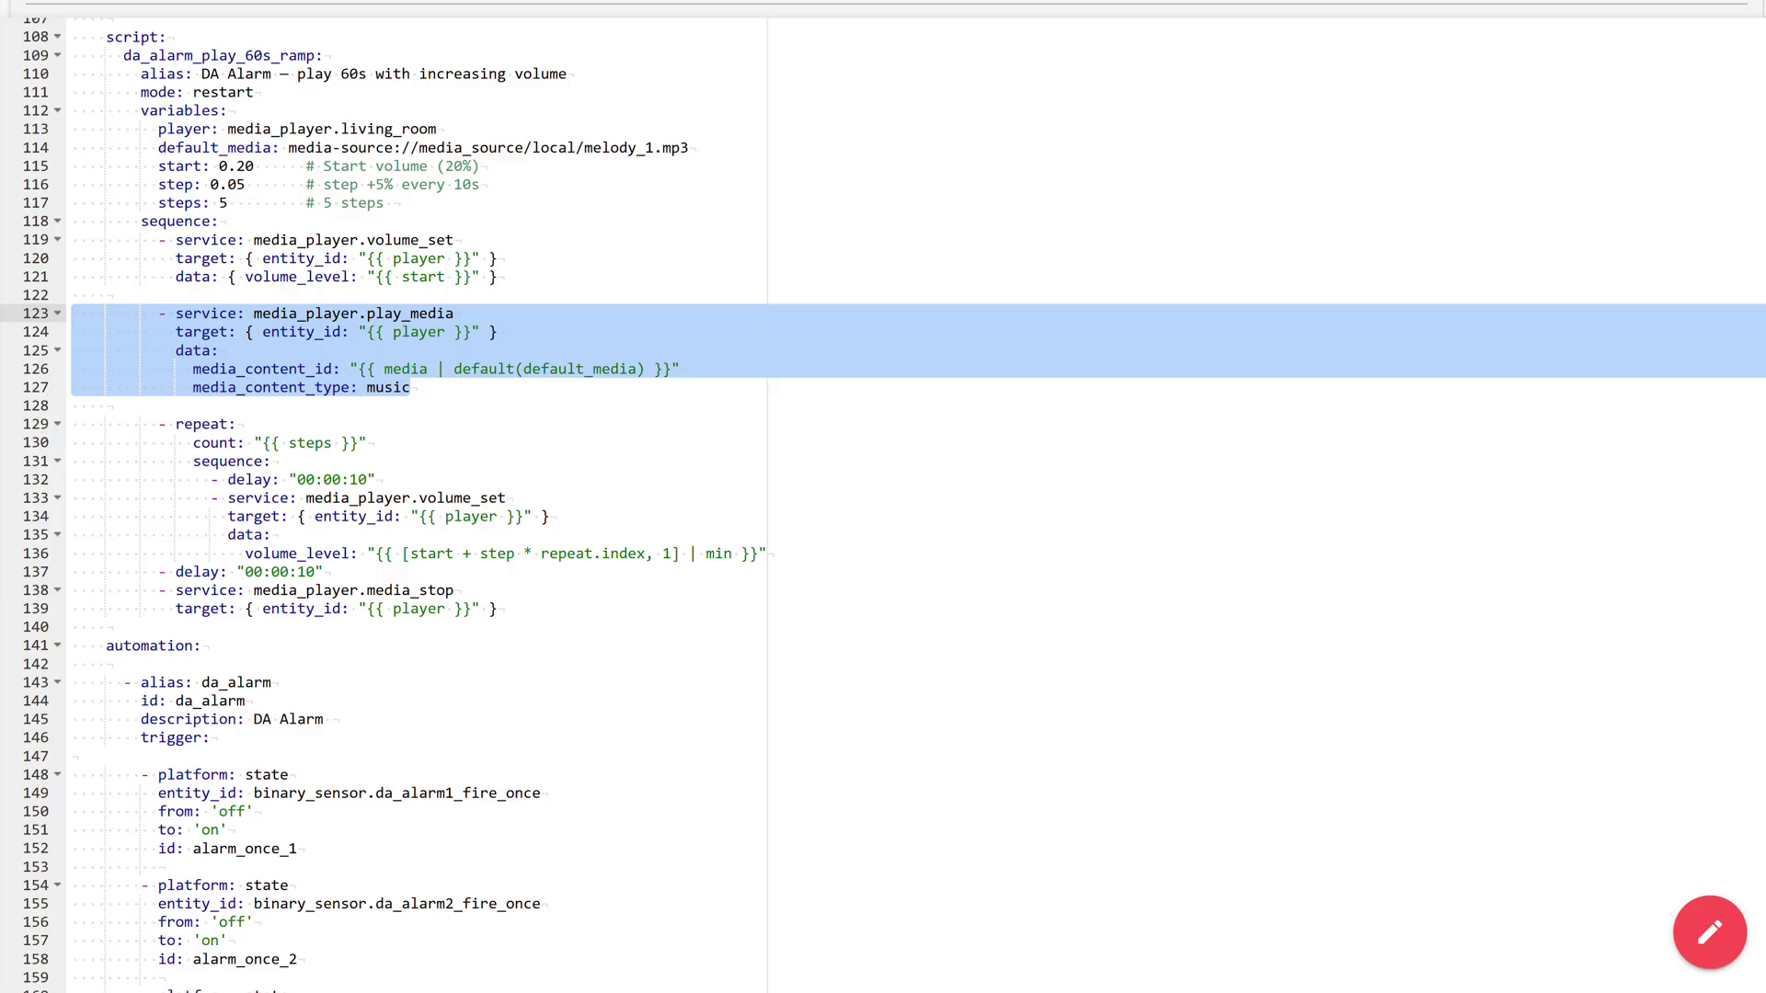
left_click_drag(72, 424, 766, 553)
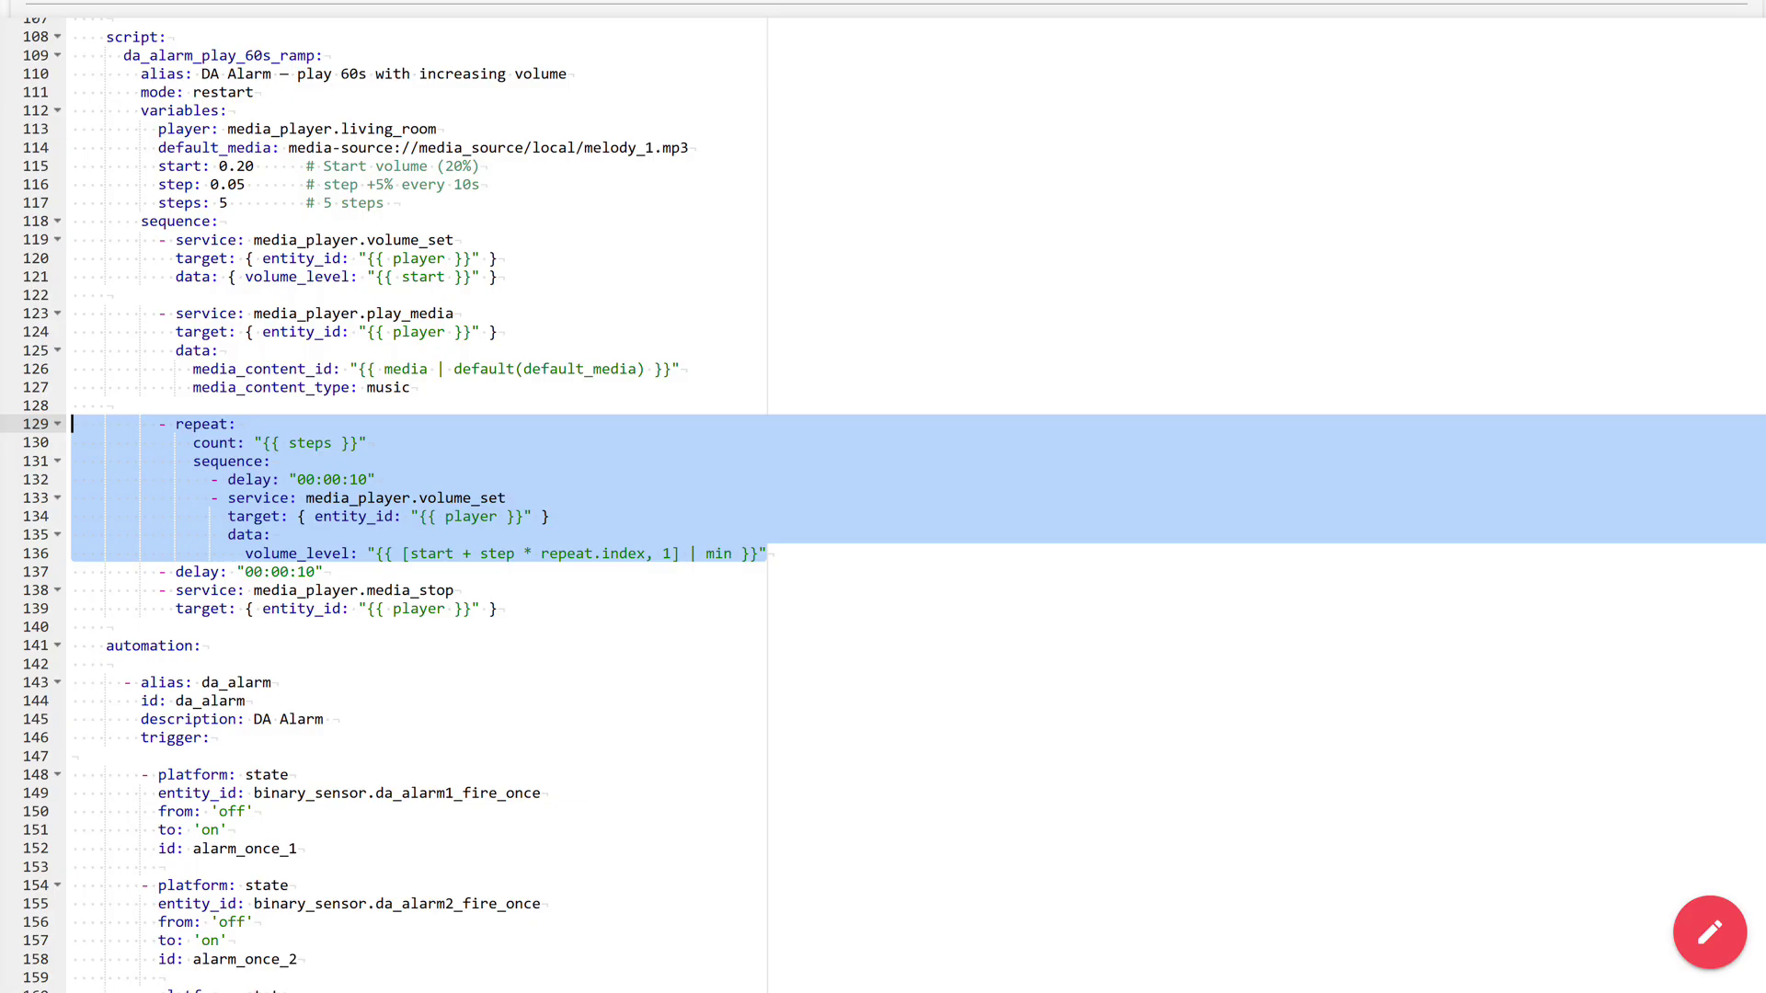
left_click_drag(497, 607, 72, 571)
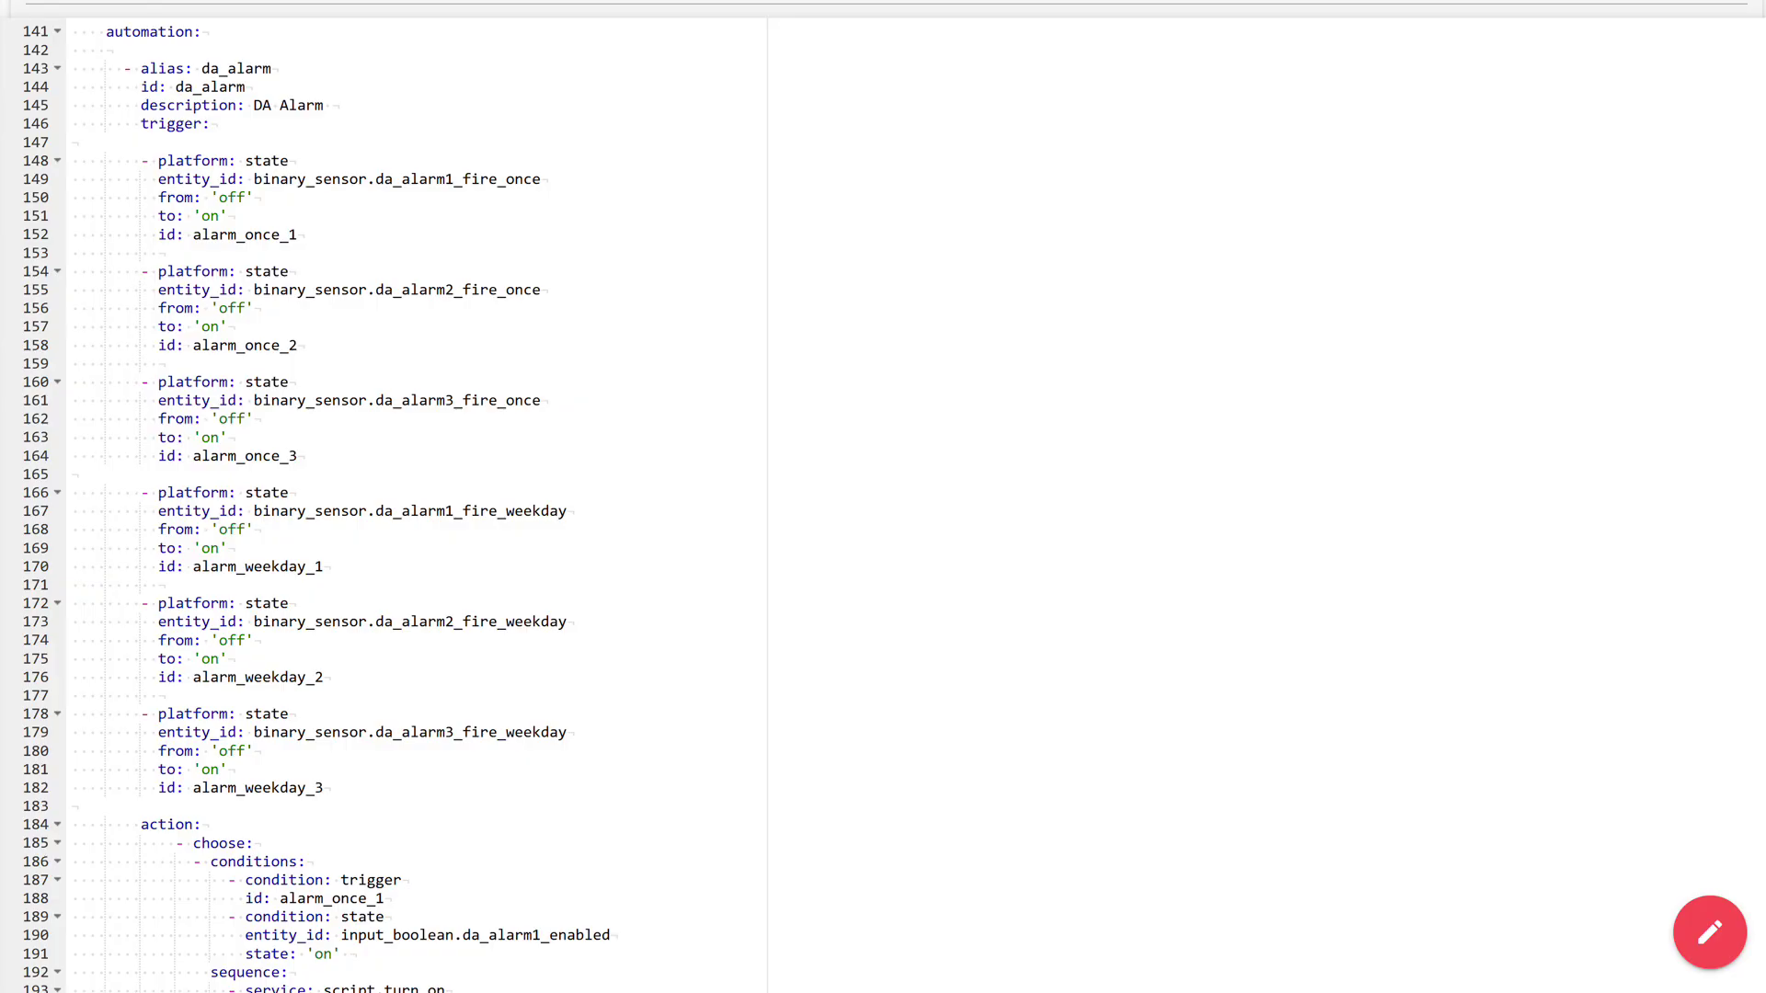
left_click_drag(303, 455, 71, 160)
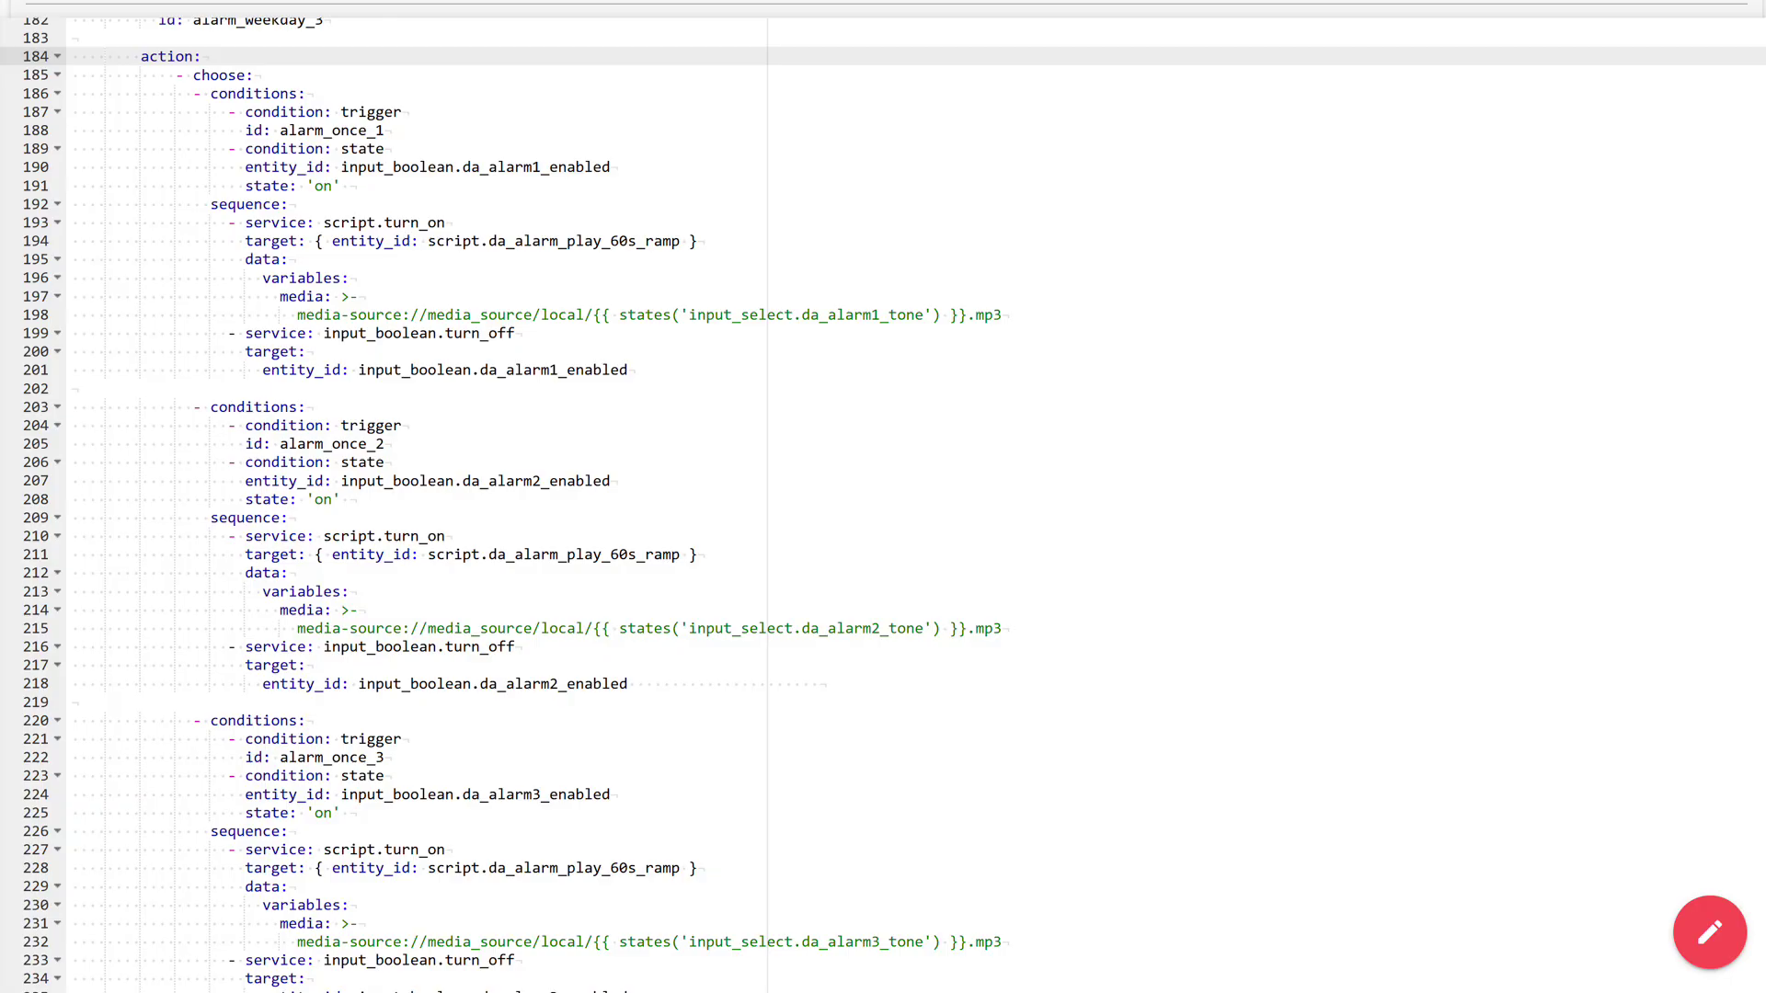
Mark alarm 1's trigger, enabled conditions and turn-off step, then the next alarm branch
left_click_drag(350, 186, 72, 112)
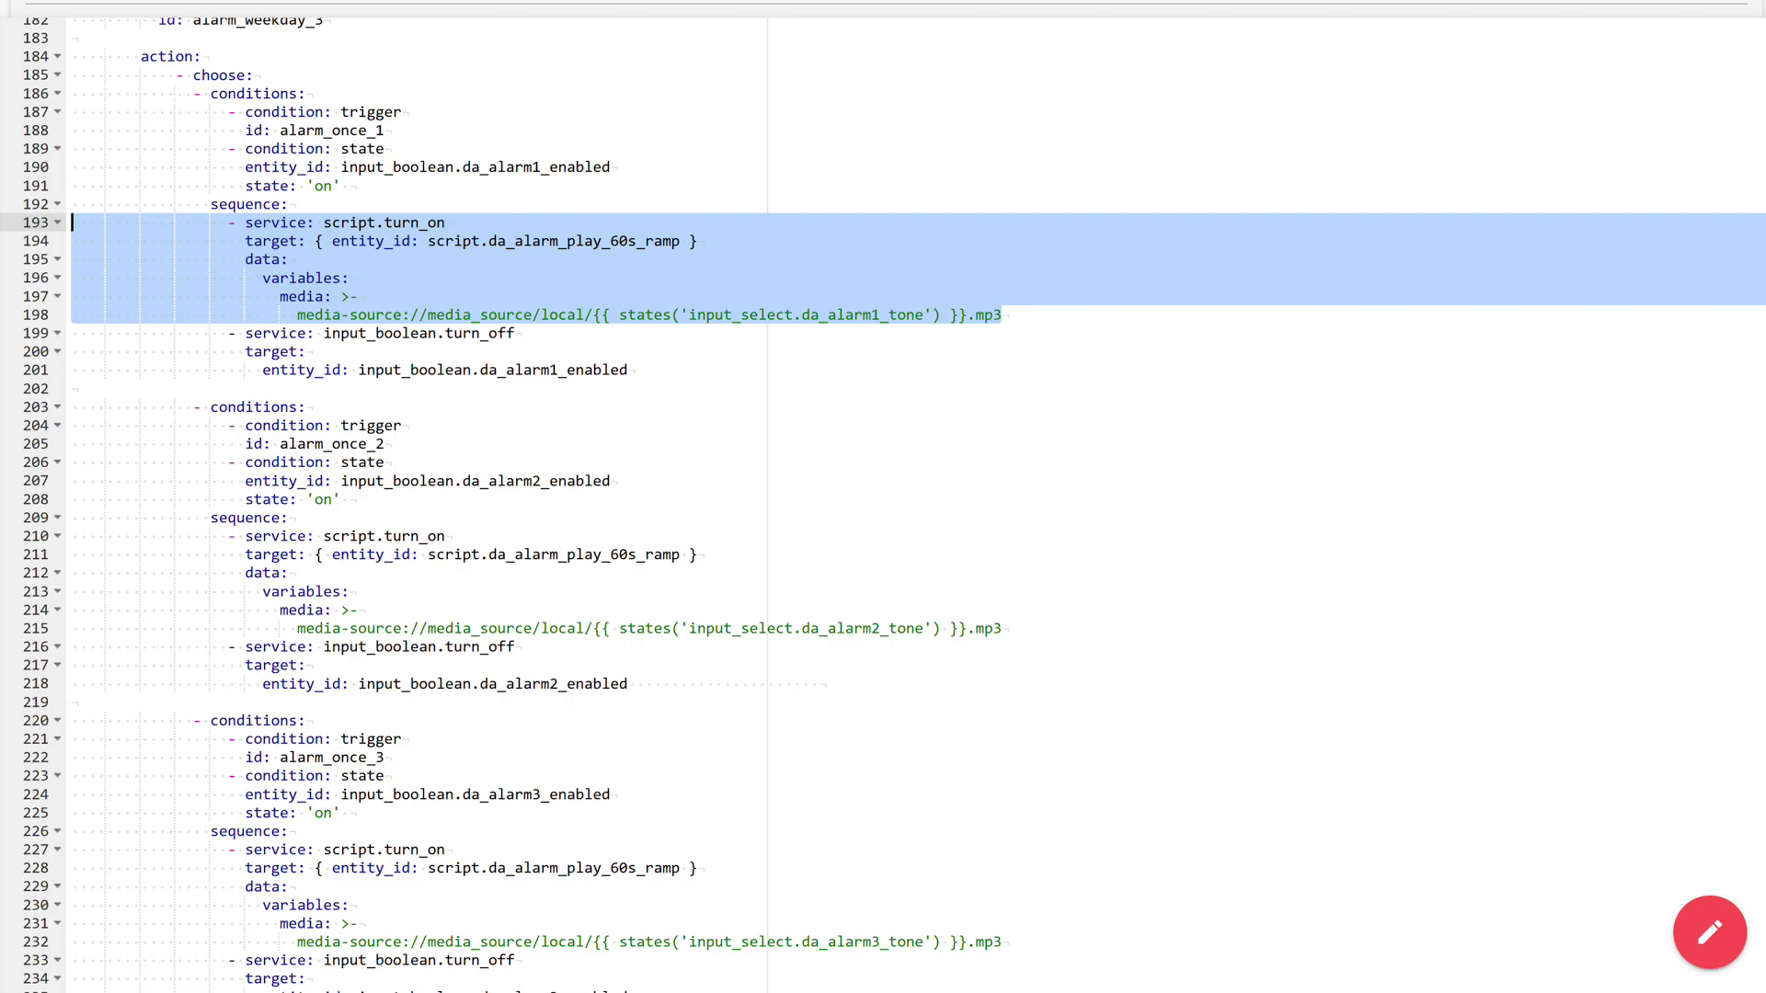
left_click_drag(71, 333, 627, 369)
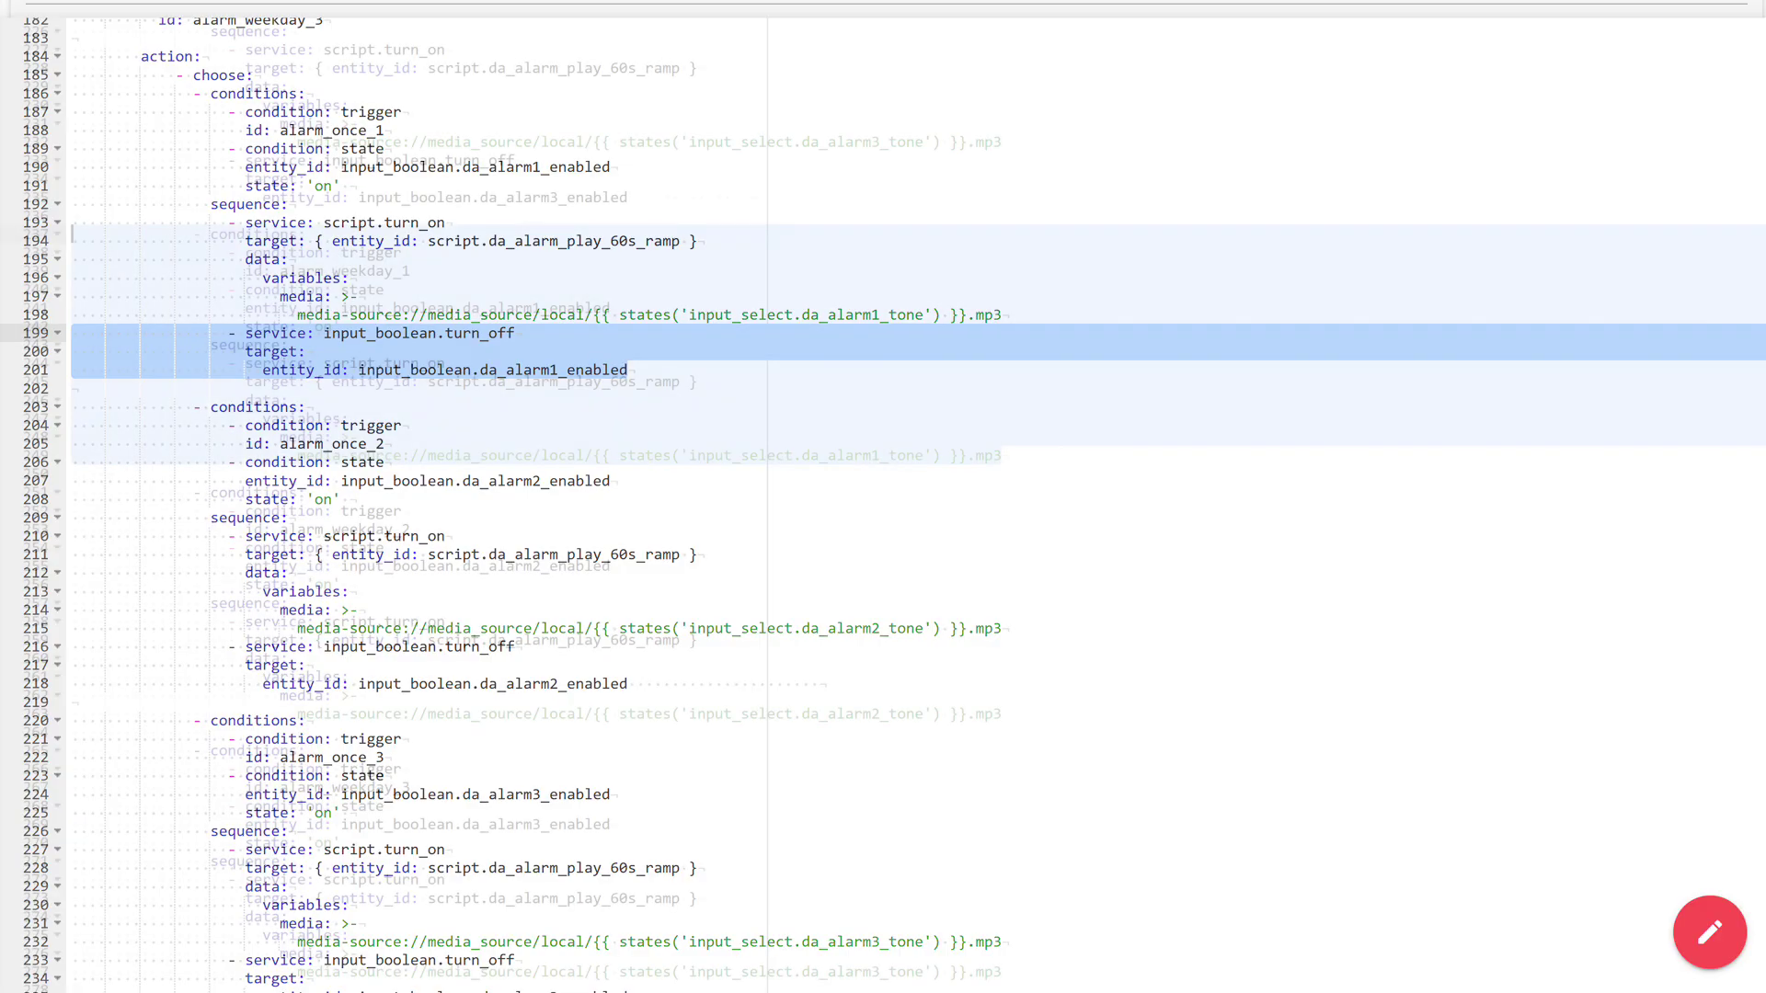
scroll(883, 496, "down", 15)
left_click_drag(1001, 456, 71, 233)
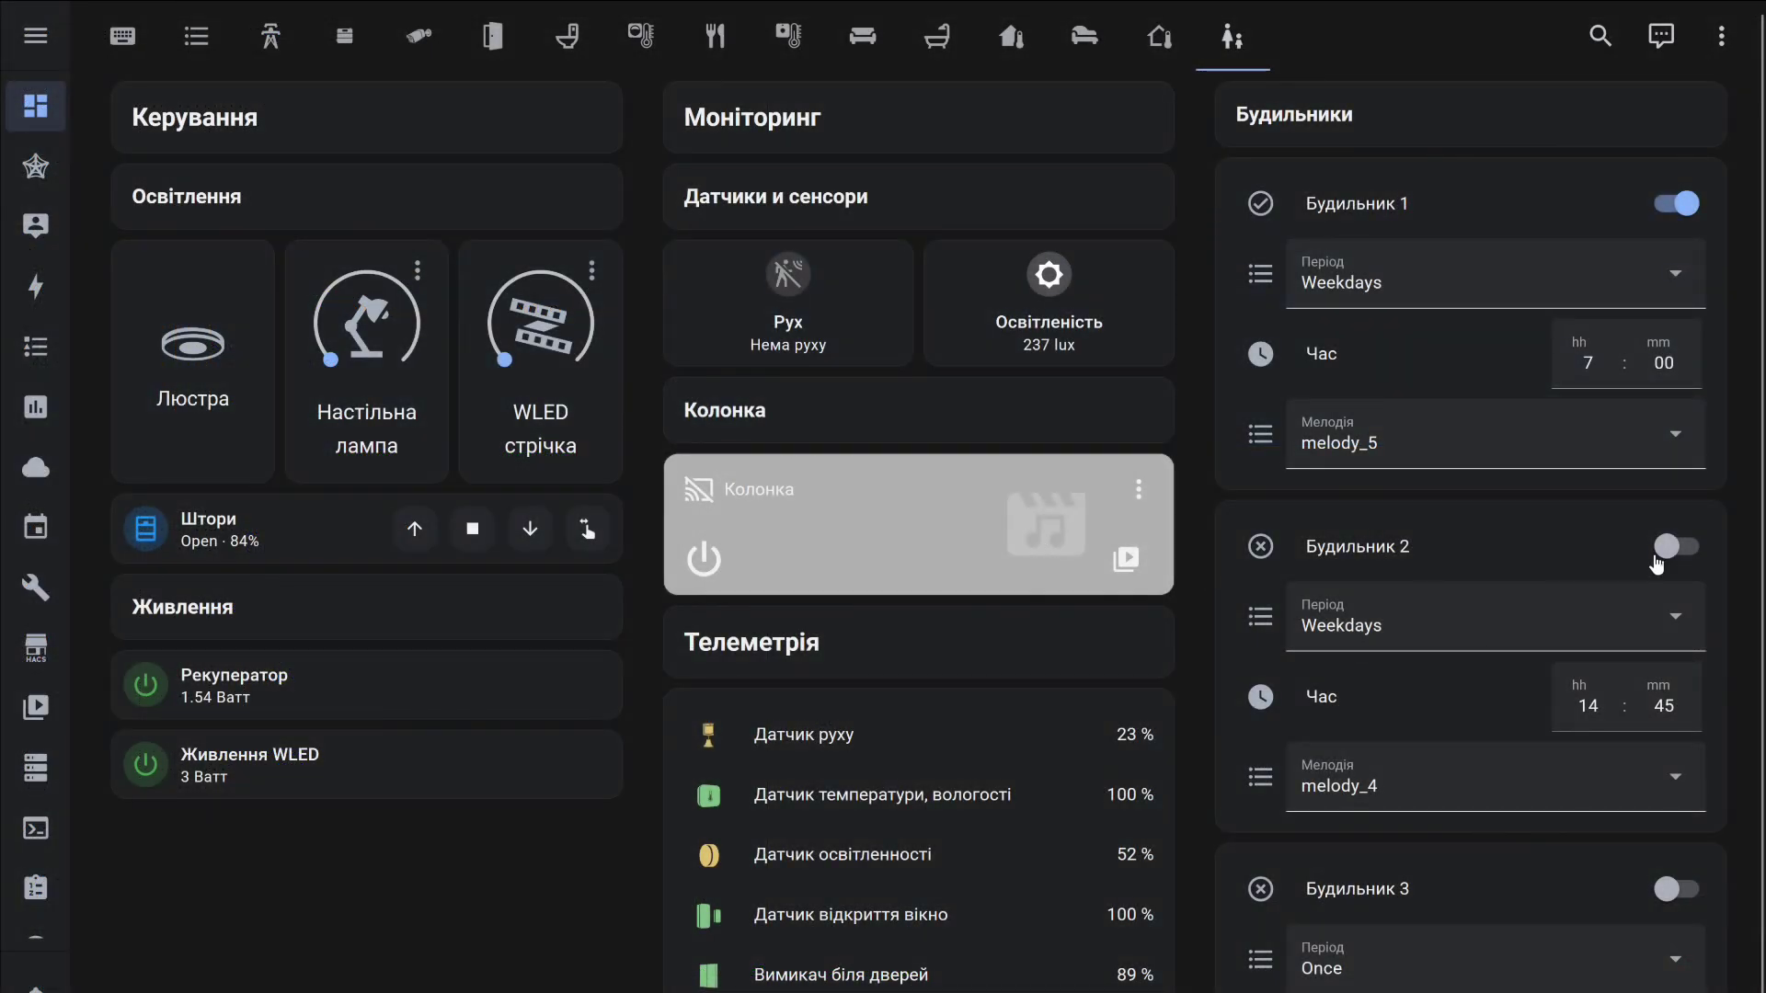
Switch Будильник 2 on and set it to ring Once at 10:09
left_click(1673, 549)
left_click(1437, 639)
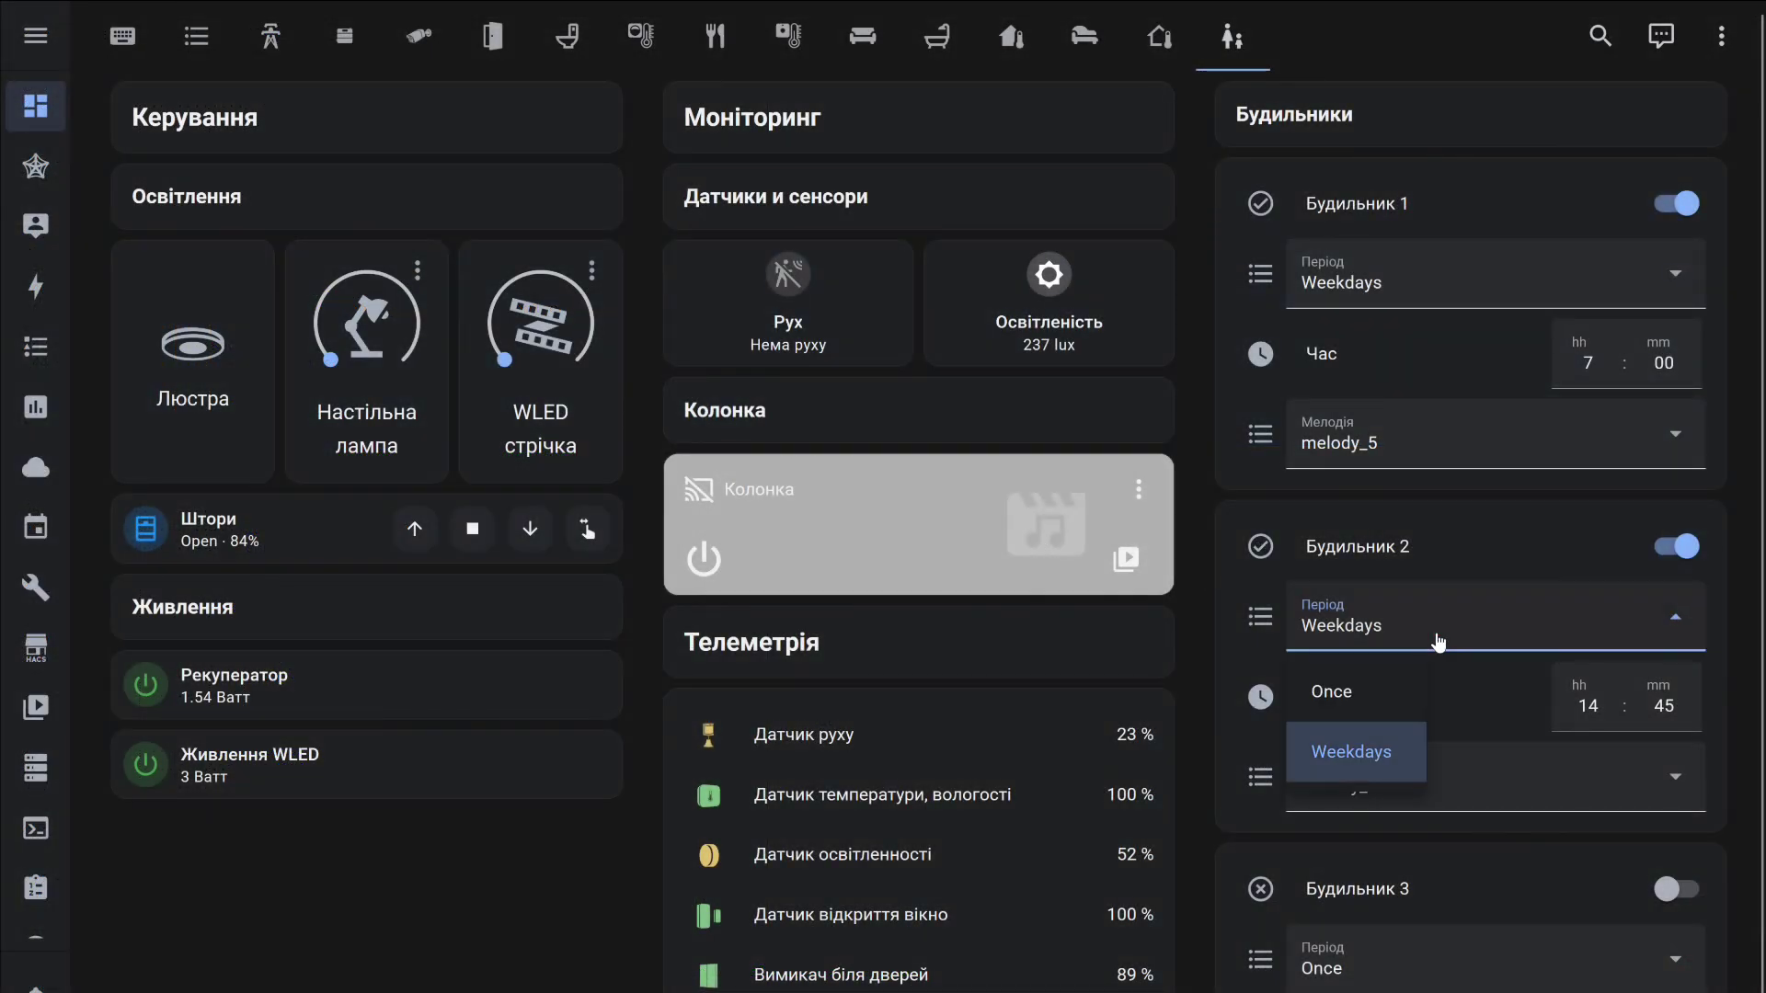
left_click(1349, 692)
left_click(1582, 705)
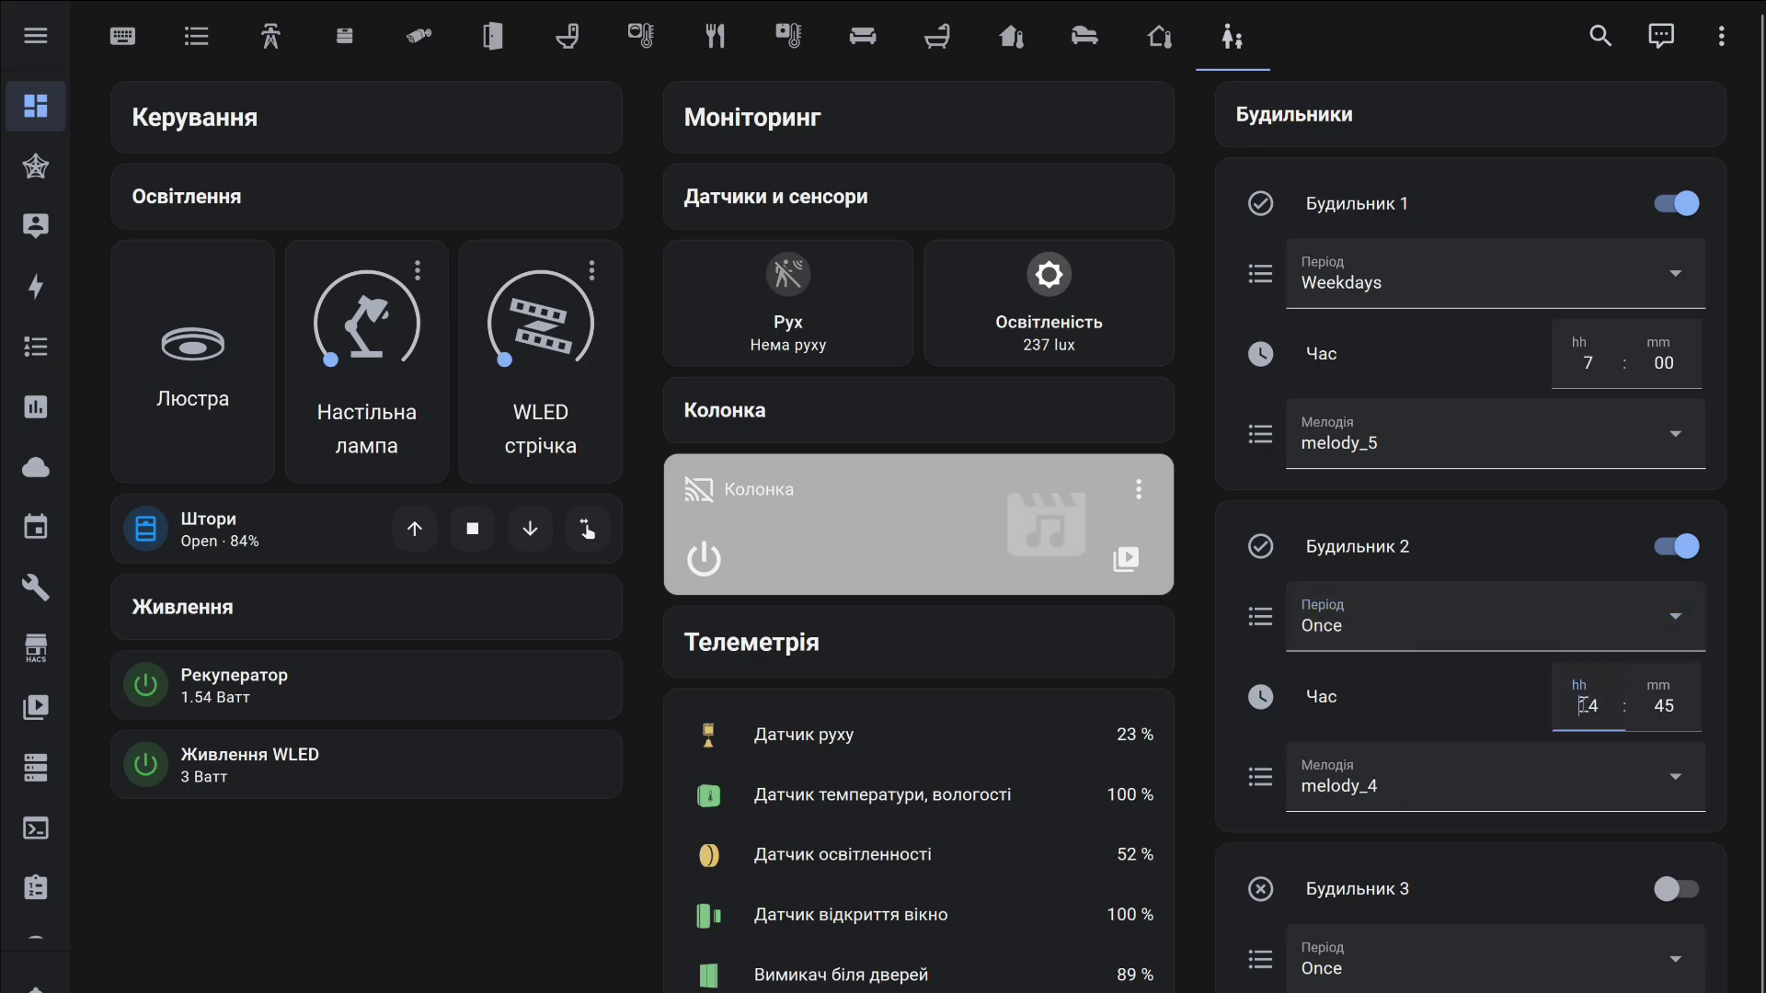
double_click(1582, 706)
type("10")
double_click(1665, 706)
type("09")
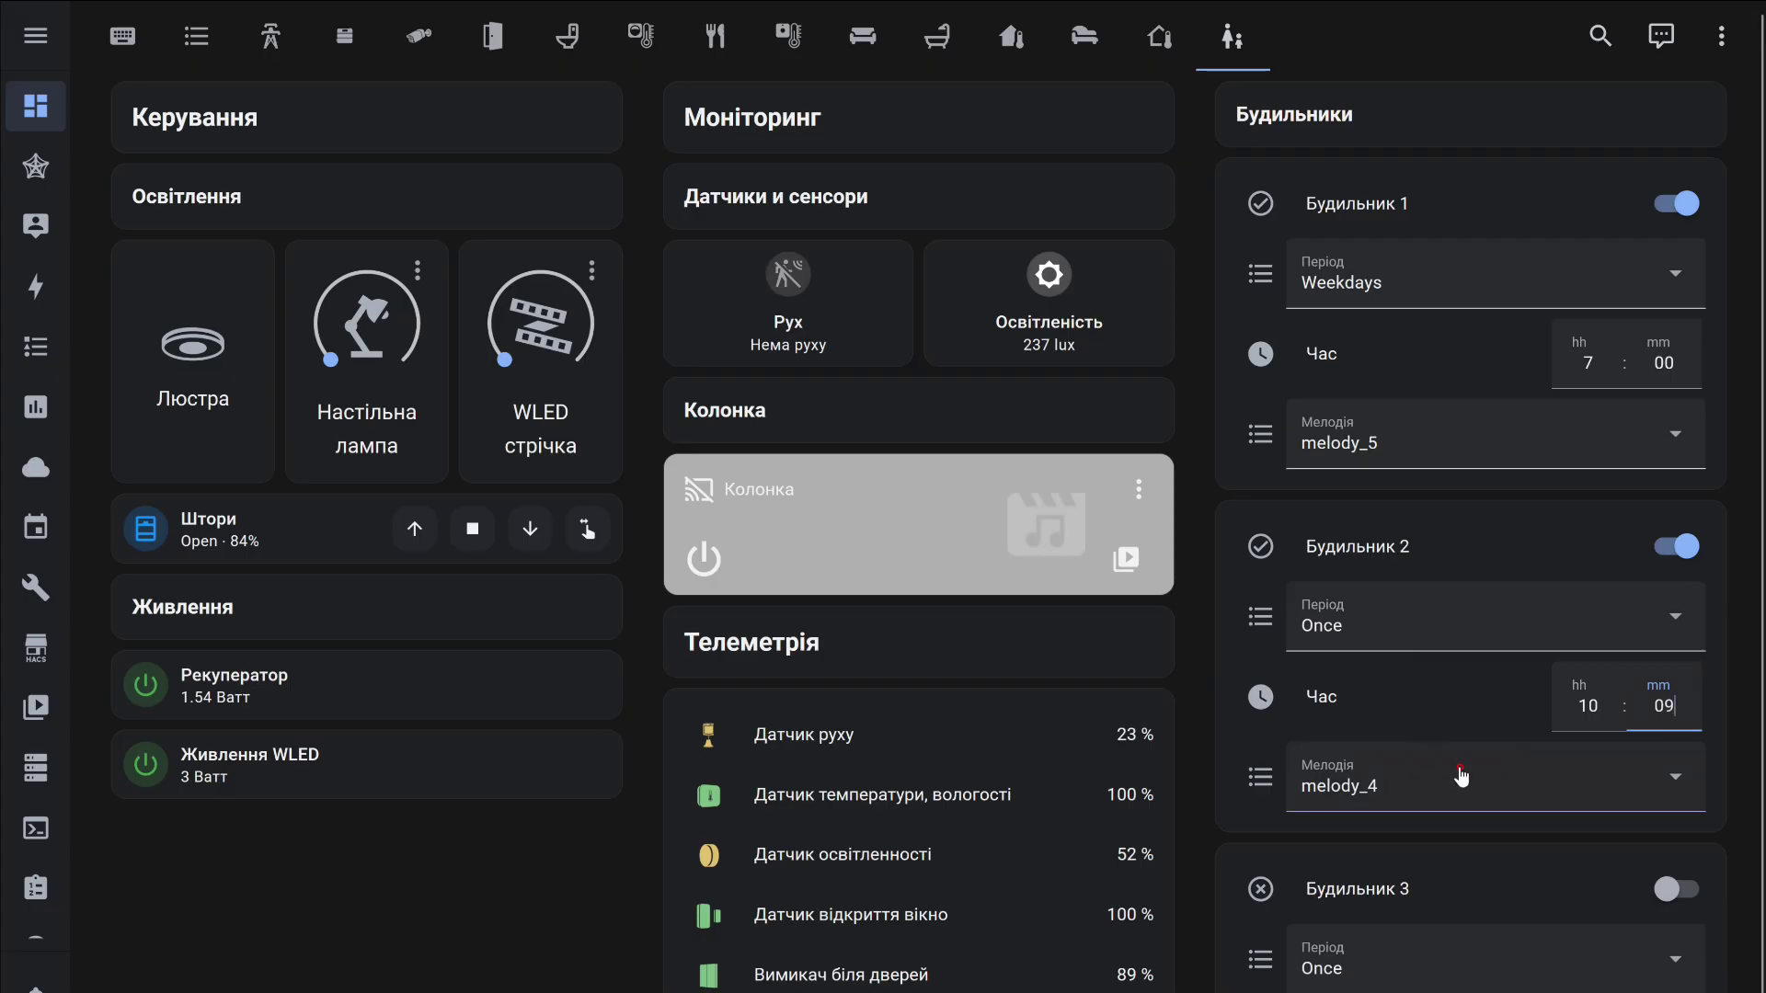
Choose melody_2 as Будильник 2's melody
left_click(1459, 773)
left_click(1370, 520)
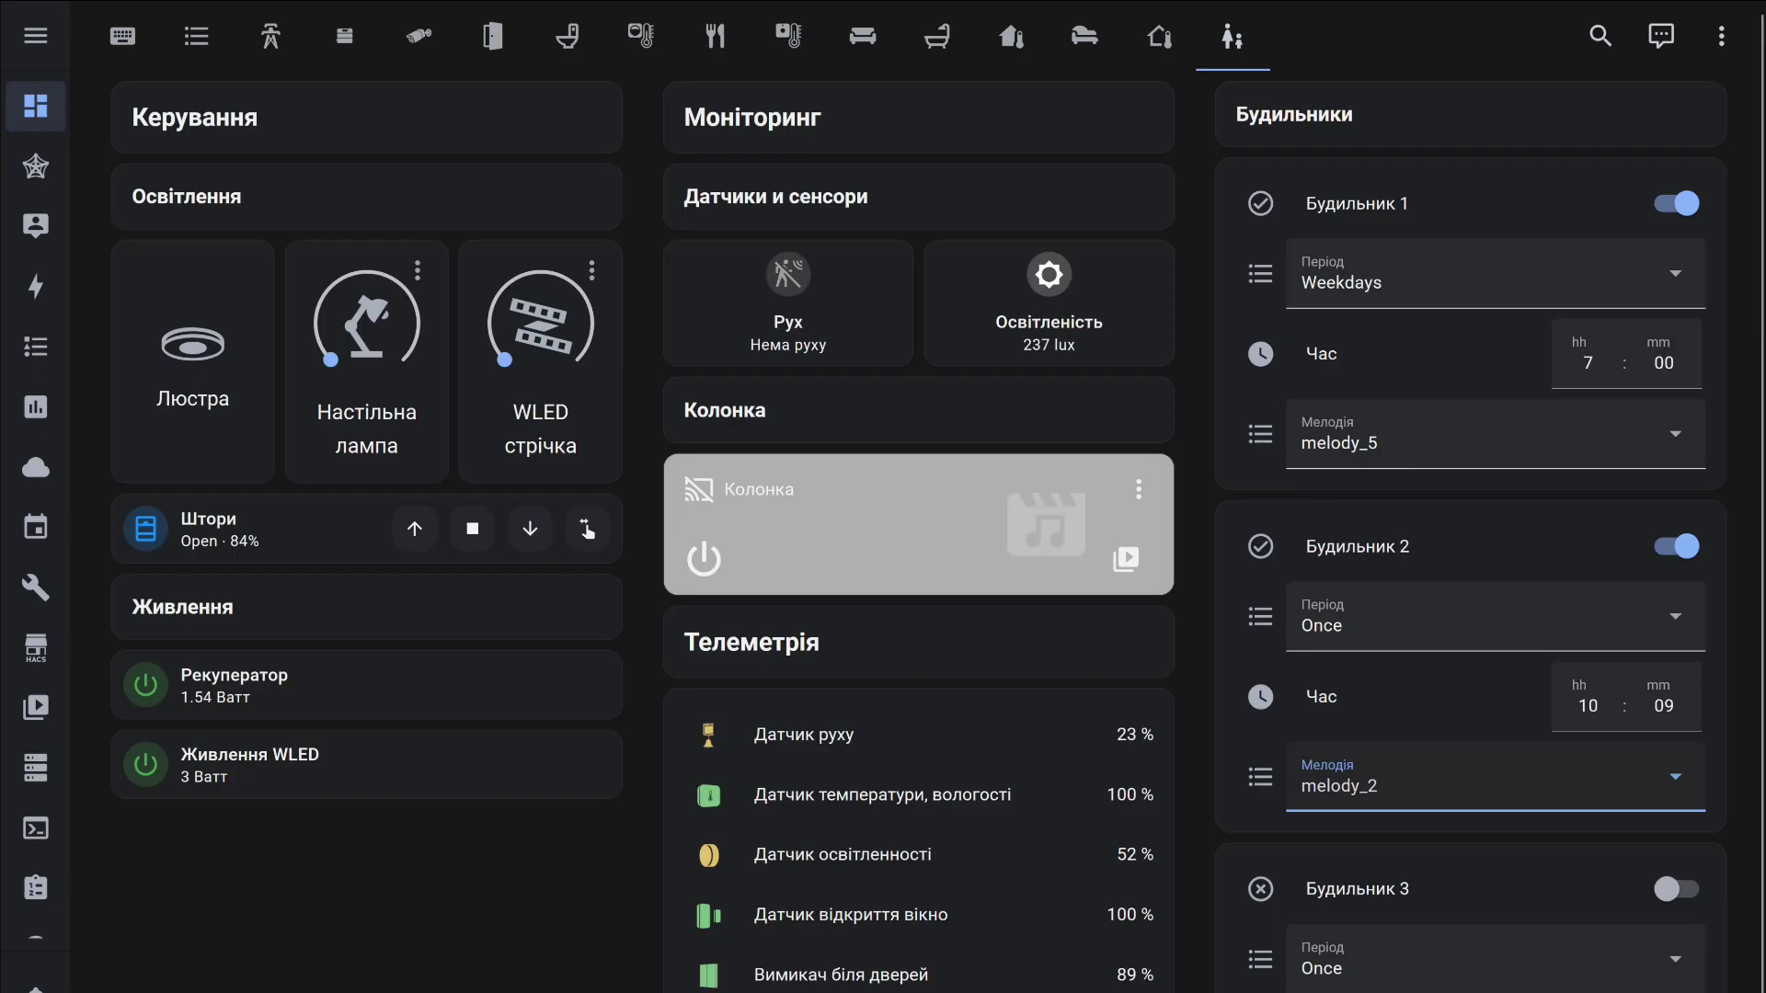
left_click(502, 908)
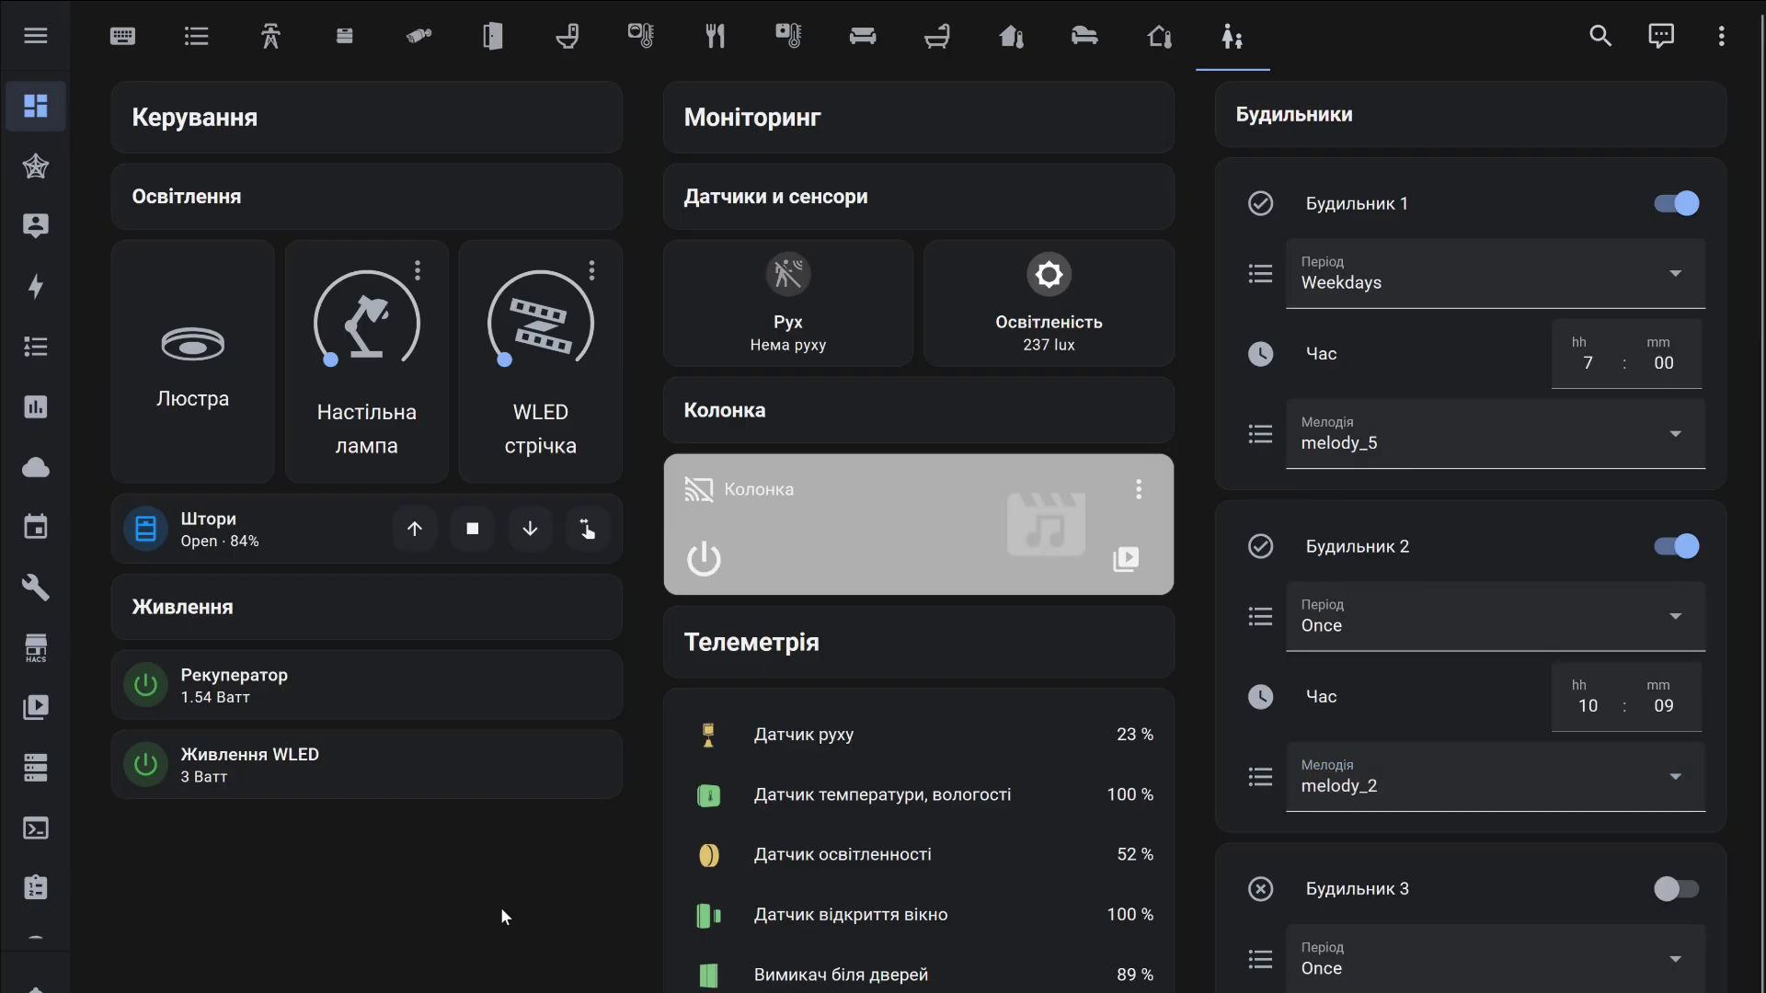